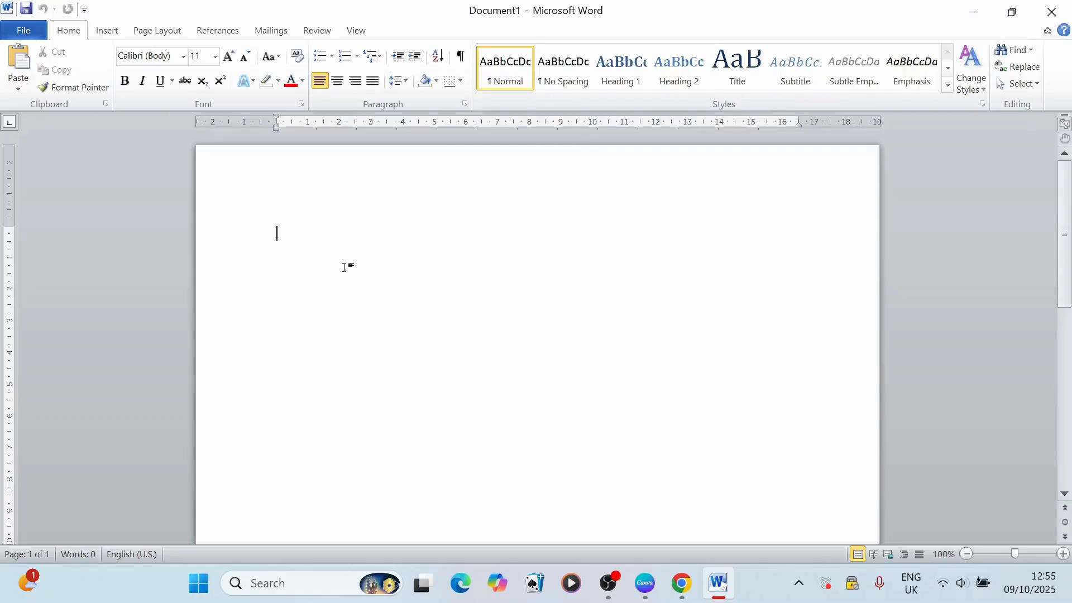
# Step: Open the "Nigeria history" document from the Documents folder
pyautogui.hotkey('ctrl', 'o')
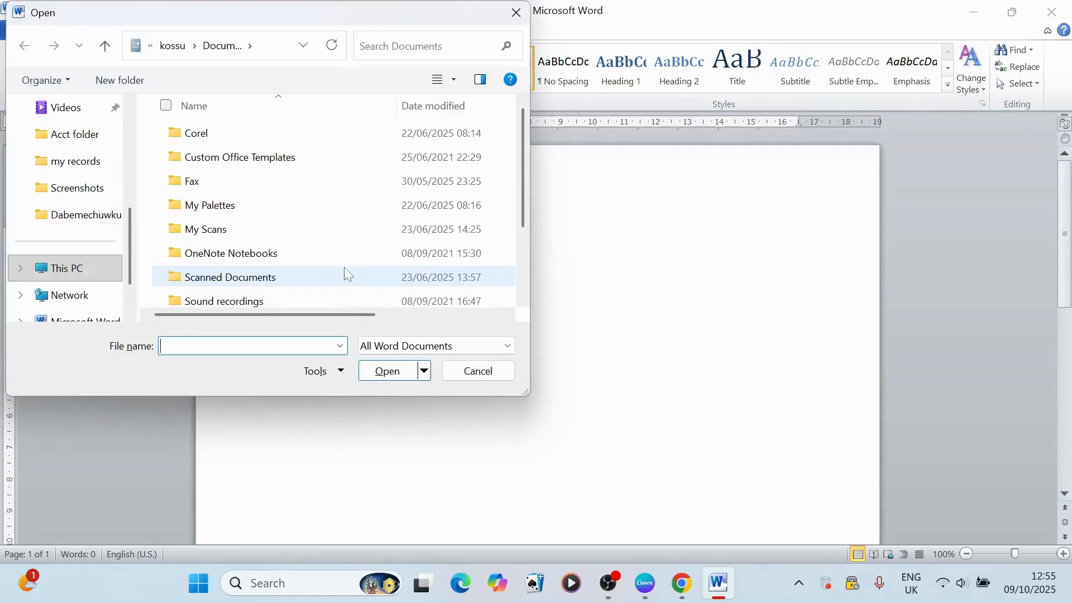
pyautogui.click(517, 12)
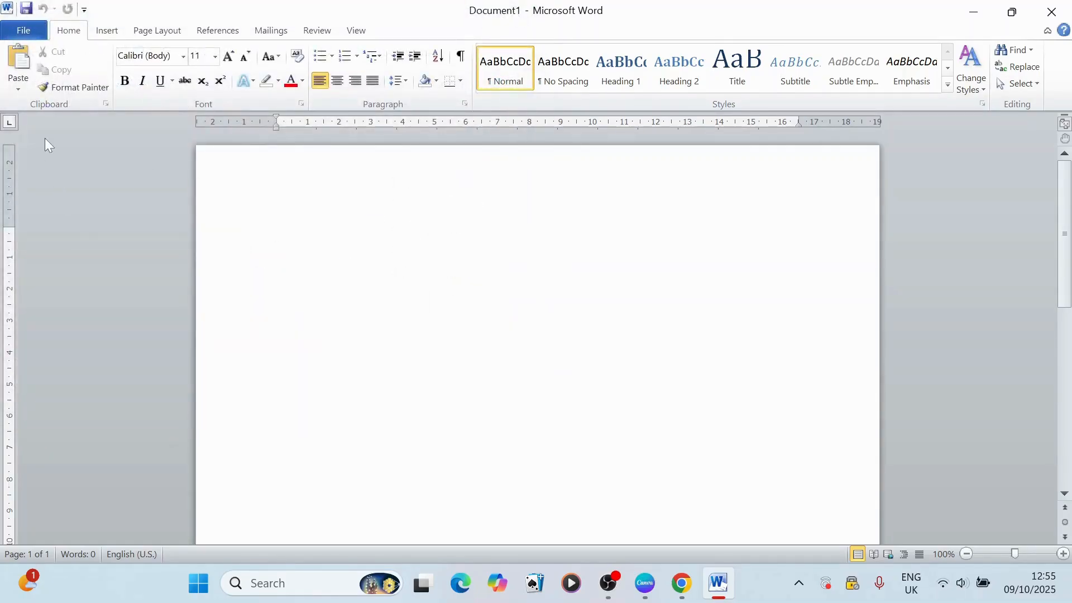
pyautogui.click(35, 32)
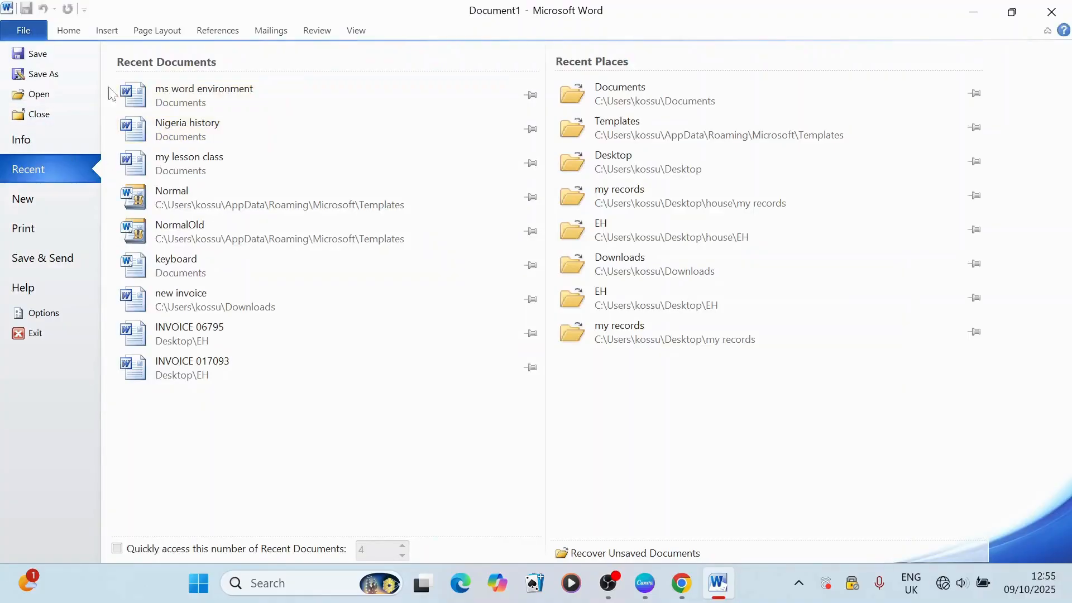
pyautogui.click(43, 95)
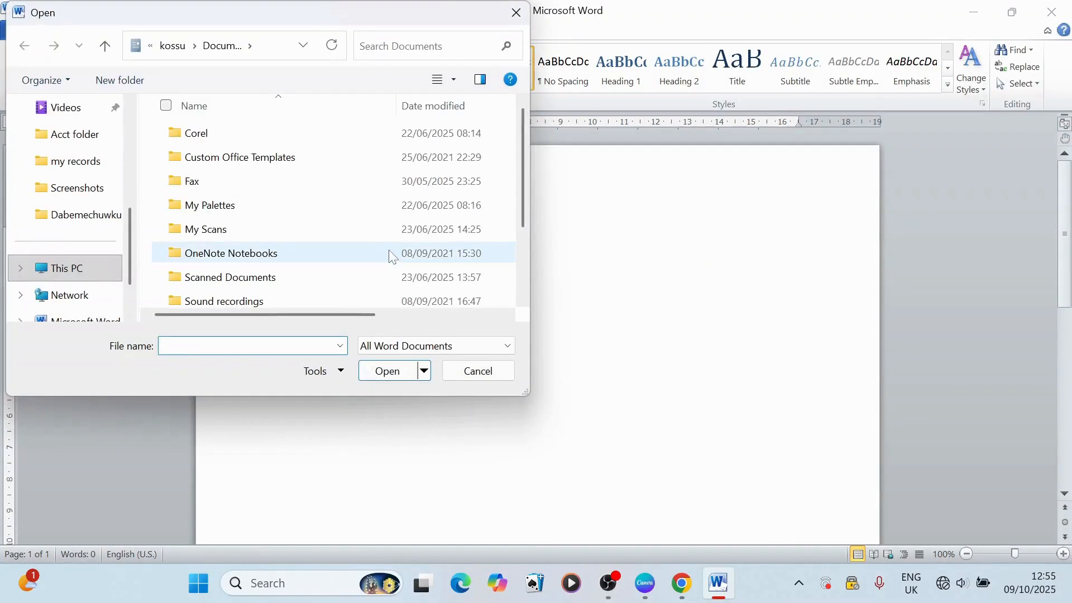
pyautogui.scroll(-2, 390, 256)
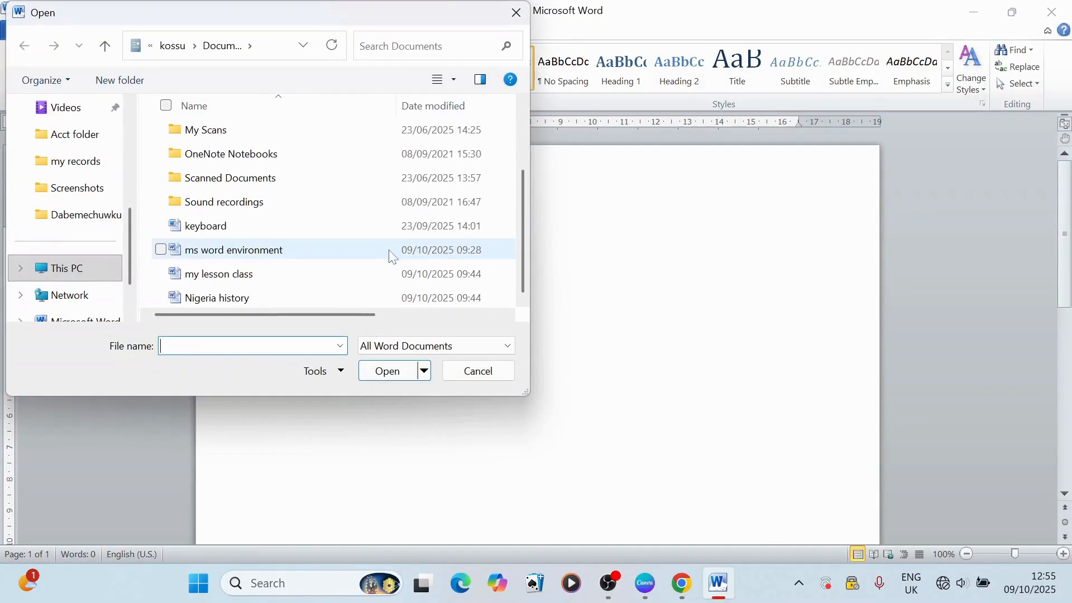
pyautogui.doubleClick(243, 302)
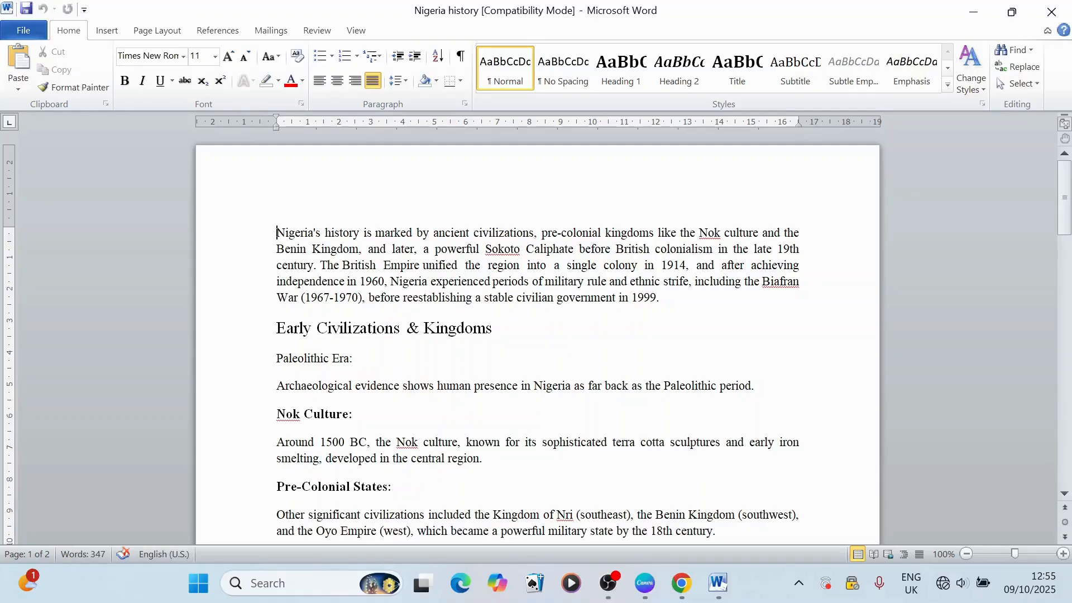
# Step: Select the first word "Nigeria's", then the whole opening paragraph, and clear the selection
pyautogui.doubleClick(299, 235)
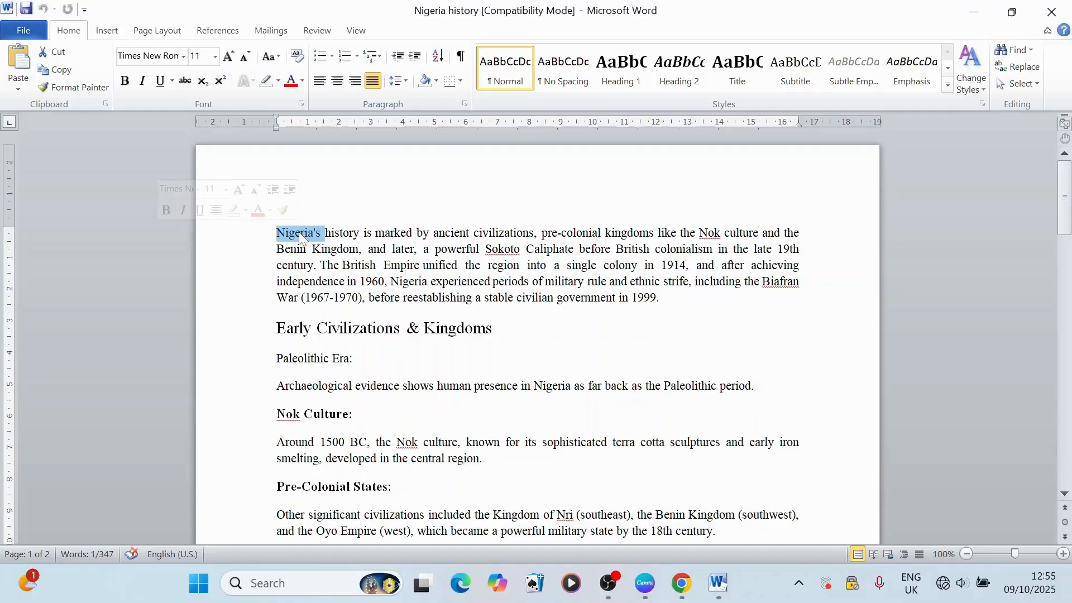
pyautogui.click(381, 298)
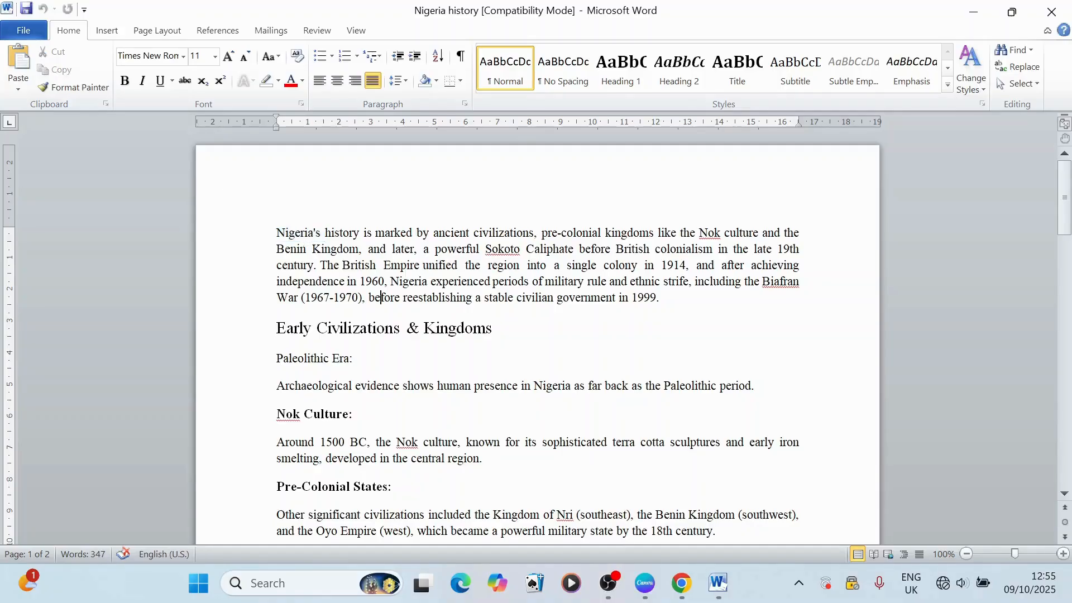
pyautogui.tripleClick(307, 236)
pyautogui.tripleClick(308, 236)
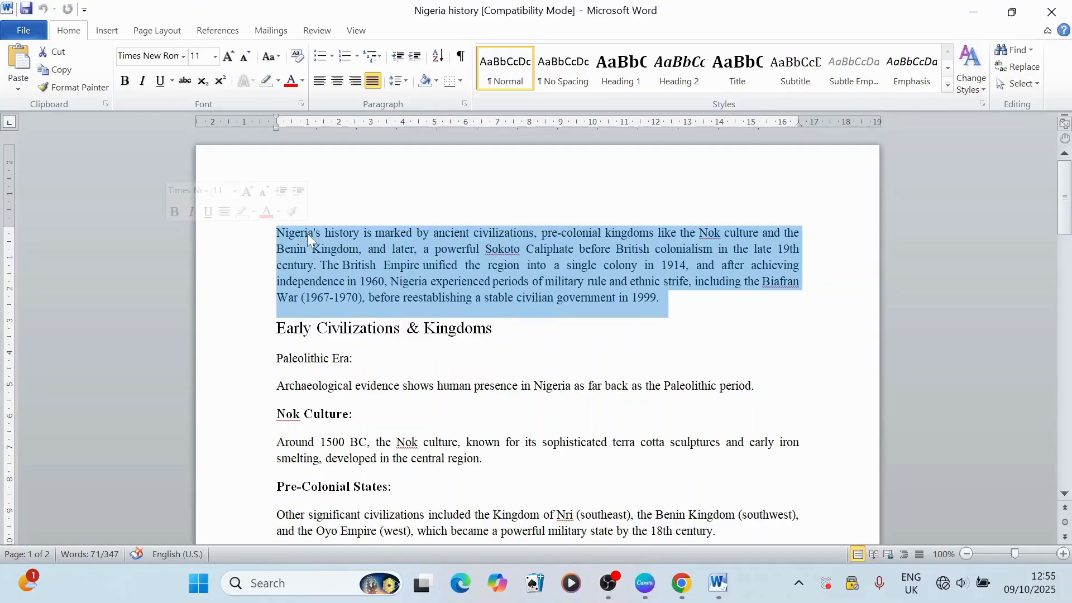
pyautogui.click(307, 233)
pyautogui.tripleClick(309, 232)
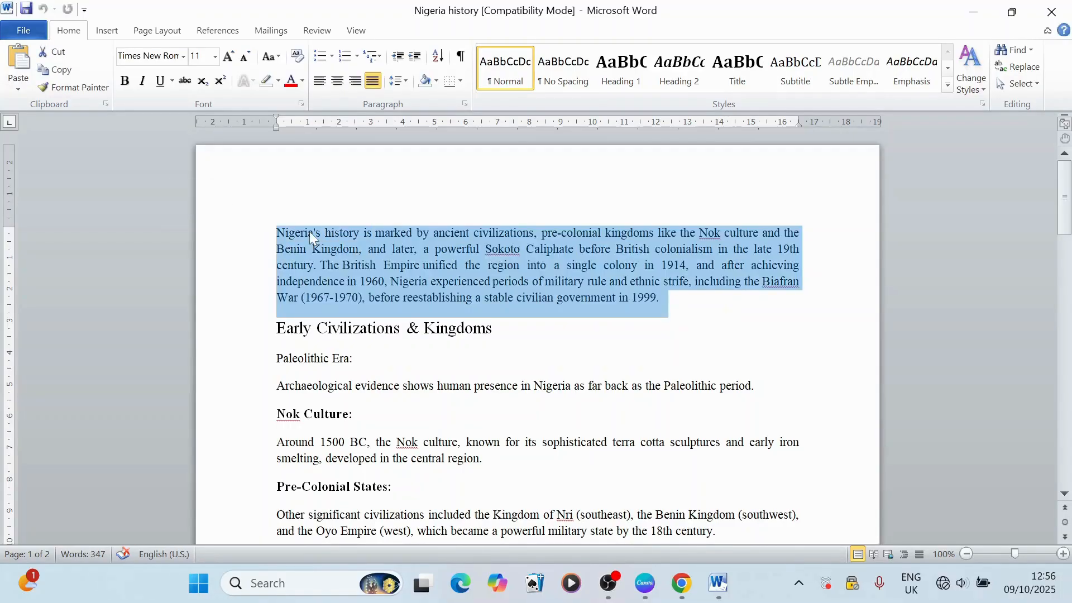
pyautogui.click(309, 231)
# Step: Select the single words "history" and "marked" in the first line, then one in the second line, and deselect
pyautogui.doubleClick(342, 233)
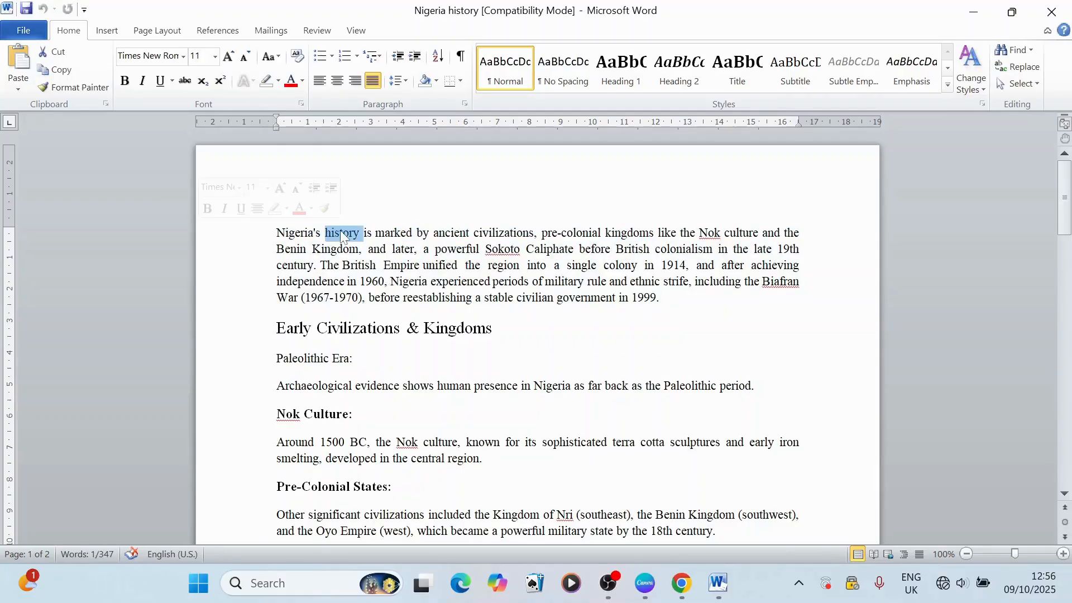
pyautogui.doubleClick(393, 233)
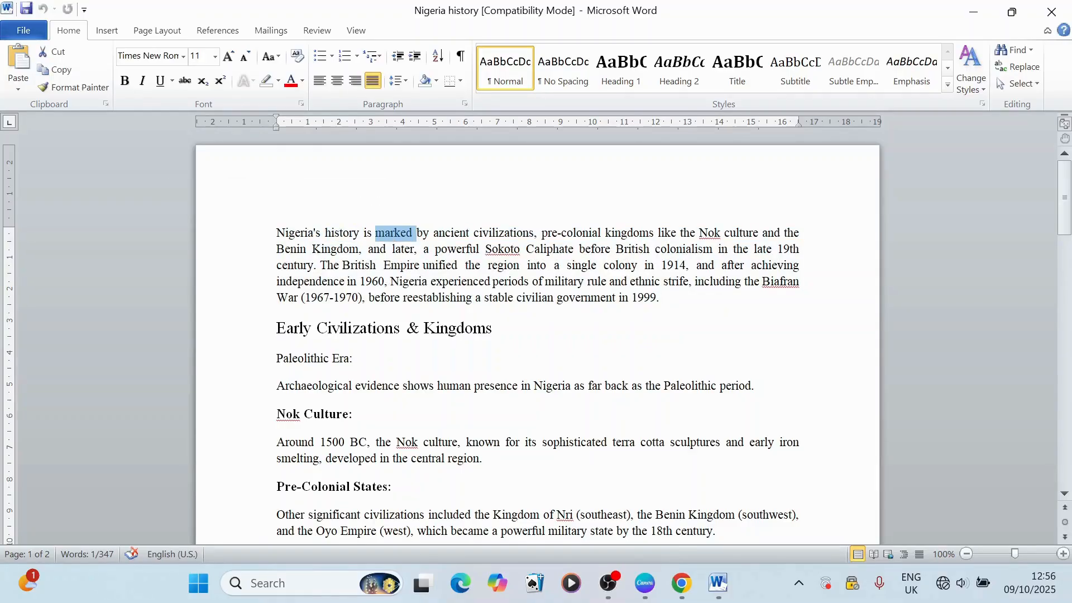
pyautogui.doubleClick(453, 250)
pyautogui.click(407, 298)
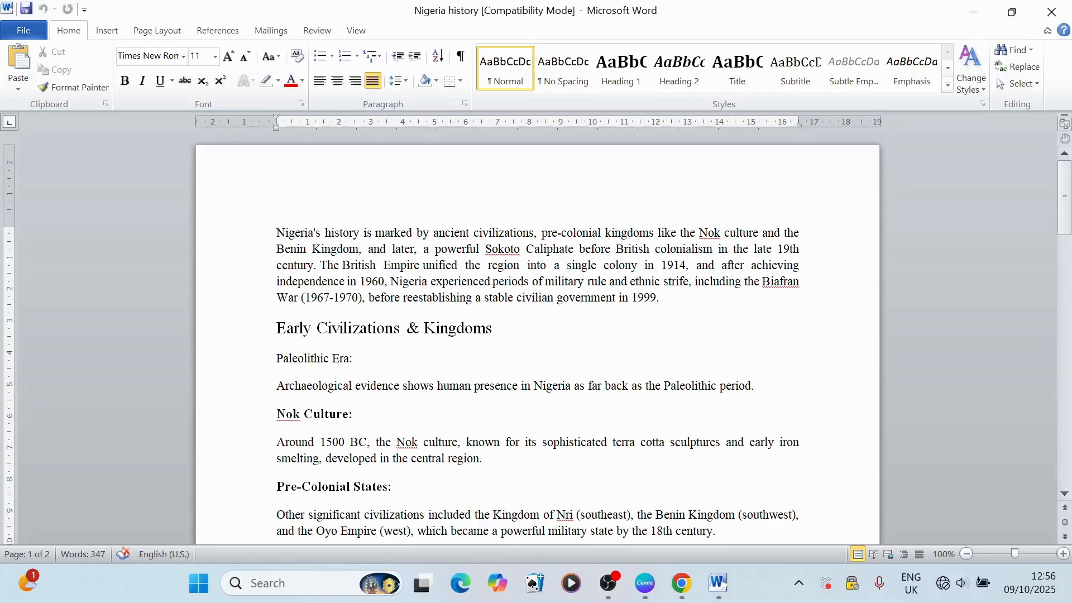
# Step: Select the opening paragraph from its start through "War (1967-1970),", extending by characters and then by lines
pyautogui.hotkey('shift', 'Right')
pyautogui.hotkey('shift', 'Right')
pyautogui.hotkey('shift', 'Right')
pyautogui.hotkey('shift', 'Right')
pyautogui.hotkey('shift', 'Right')
pyautogui.hotkey('shift', 'Right')
pyautogui.hotkey('shift', 'Right')
pyautogui.hotkey('shift', 'Right')
pyautogui.hotkey('shift', 'Right')
pyautogui.hotkey('shift', 'Right')
pyautogui.hotkey('shift', 'Right')
pyautogui.hotkey('shift', 'Right')
pyautogui.hotkey('shift', 'Right')
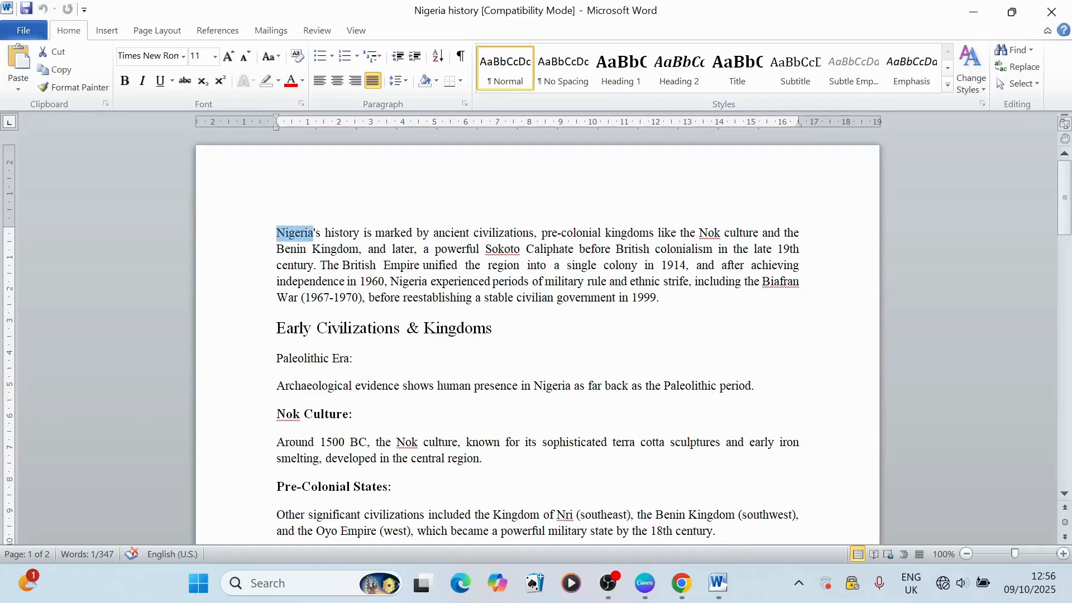
pyautogui.hotkey('shift', 'Right')
pyautogui.hotkey('shift', 'Right')
pyautogui.hotkey('shift', 'Right')
pyautogui.hotkey('shift', 'Right')
pyautogui.hotkey('shift', 'Right')
pyautogui.hotkey('shift', 'Down')
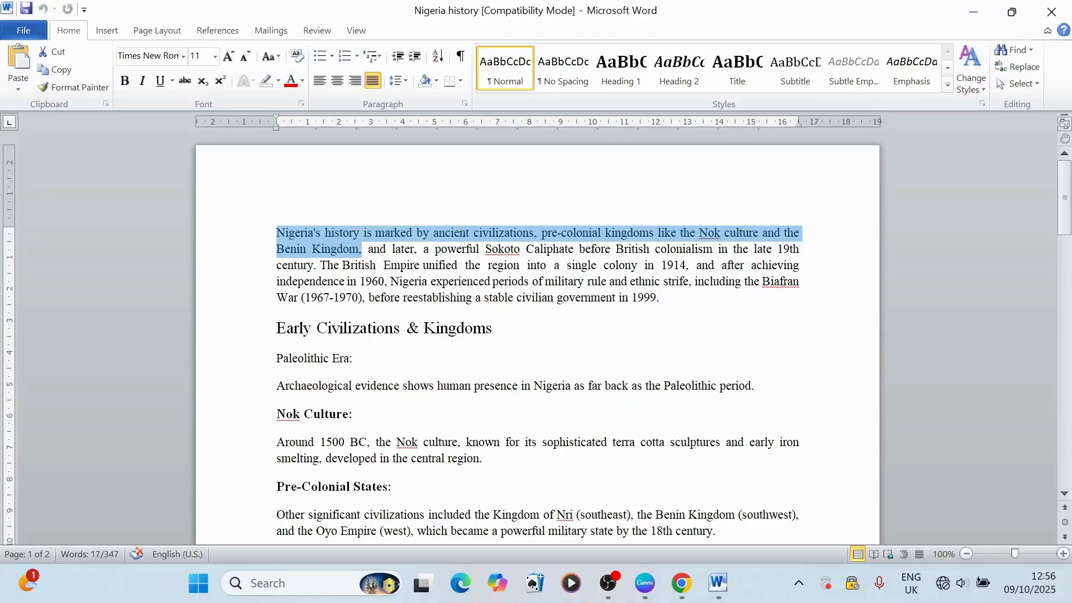
pyautogui.hotkey('shift', 'Down')
pyautogui.hotkey('shift', 'Down')
pyautogui.hotkey('shift', 'Down')
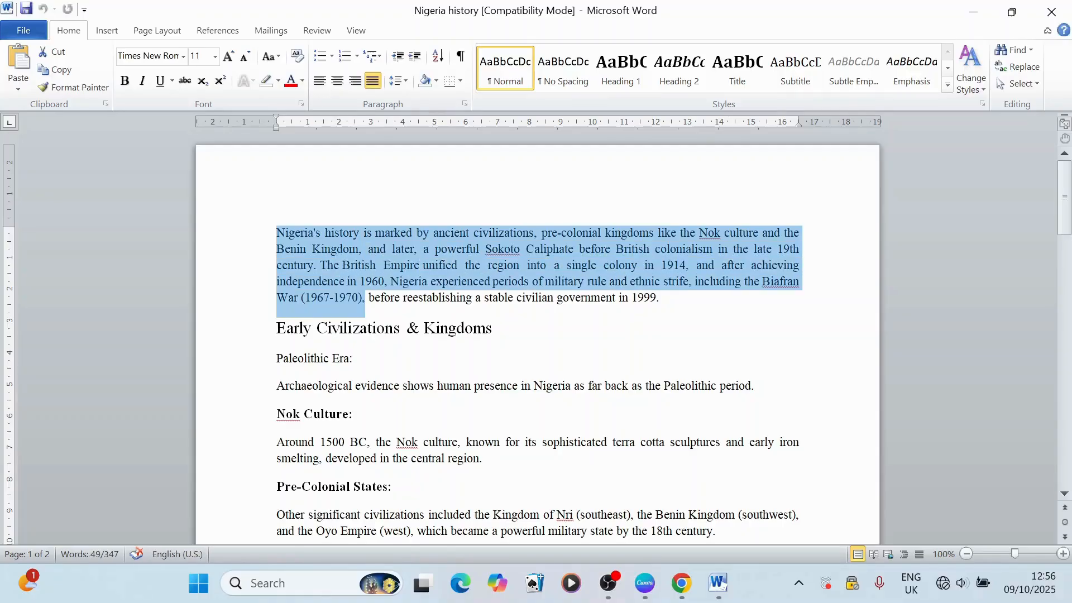
# Step: Shrink the selection line by line back to "Benin Kingdom," and then by several more characters
pyautogui.hotkey('shift', 'Up')
pyautogui.hotkey('shift', 'Up')
pyautogui.hotkey('shift', 'Up')
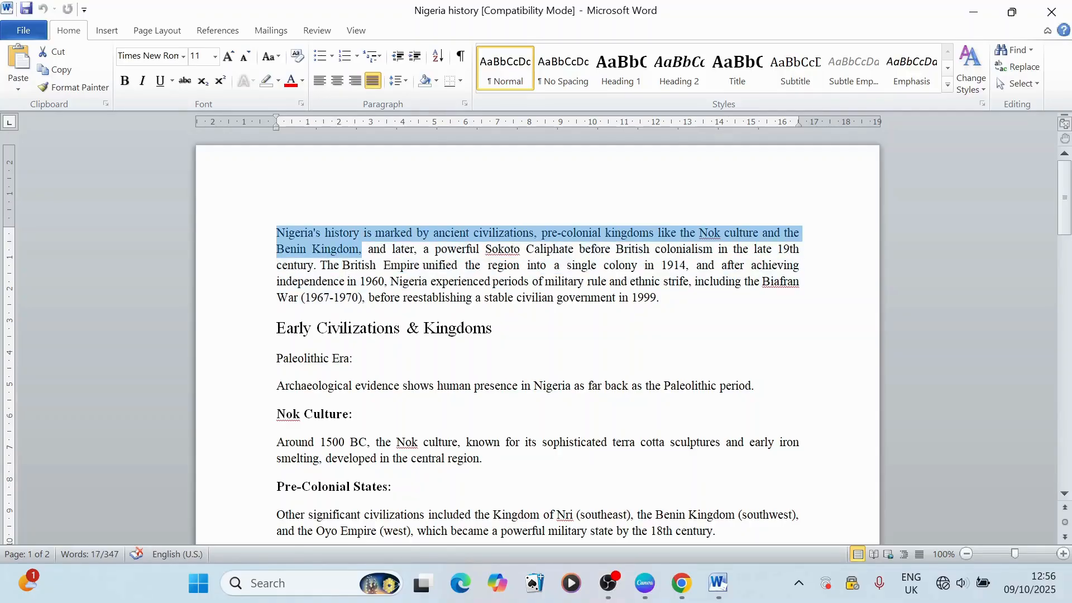
pyautogui.hotkey('shift', 'Left')
pyautogui.hotkey('shift', 'Left')
pyautogui.hotkey('shift', 'Left')
pyautogui.hotkey('shift', 'Left')
pyautogui.hotkey('shift', 'Left')
# Step: Delete the trailing space after "1999." in the opening paragraph and select backward from there into the word "colony"
pyautogui.click(663, 297)
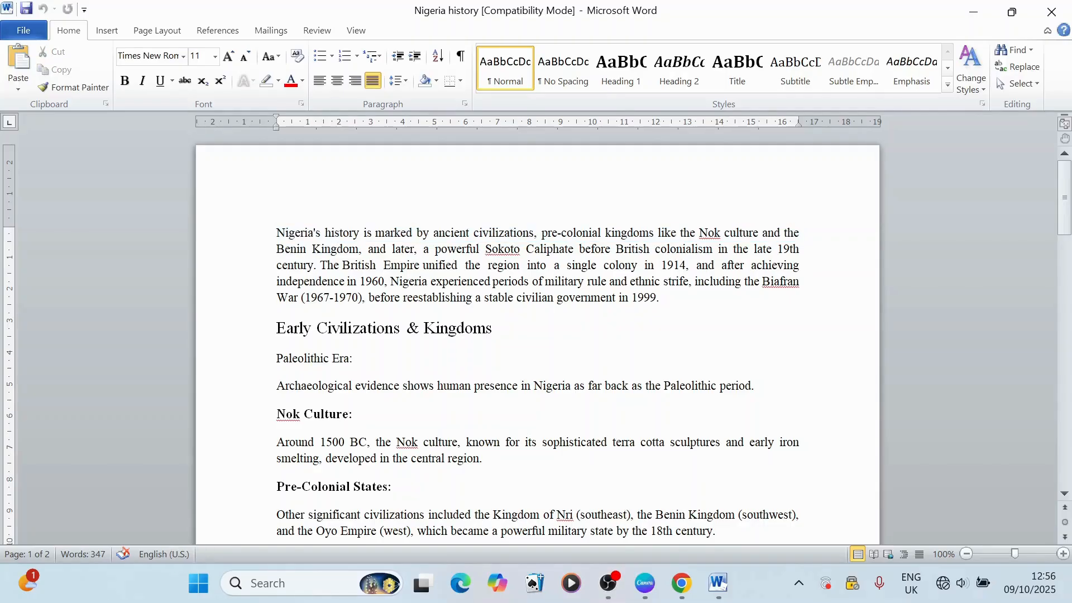
pyautogui.press('BackSpace')
pyautogui.hotkey('shift', 'Left')
pyautogui.hotkey('shift', 'Left')
pyautogui.hotkey('shift', 'Left')
pyautogui.hotkey('shift', 'Left')
pyautogui.hotkey('shift', 'Left')
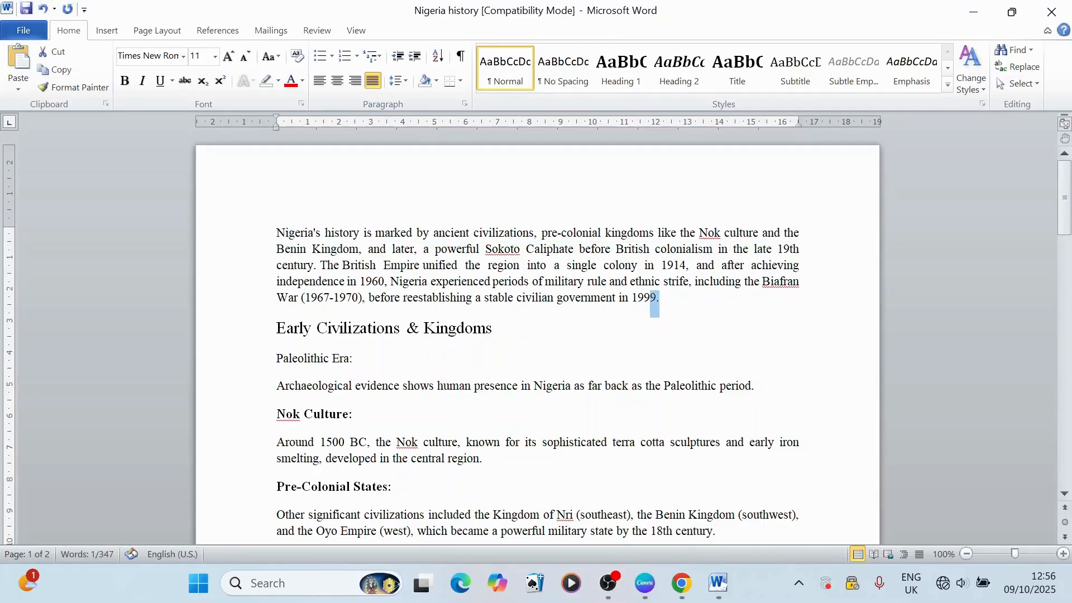
pyautogui.hotkey('shift', 'Left')
pyautogui.hotkey('shift', 'Left')
pyautogui.hotkey('shift', 'Left')
pyautogui.hotkey('shift', 'Up')
pyautogui.hotkey('shift', 'Up')
pyautogui.hotkey('shift', 'Up')
pyautogui.hotkey('shift', 'Up')
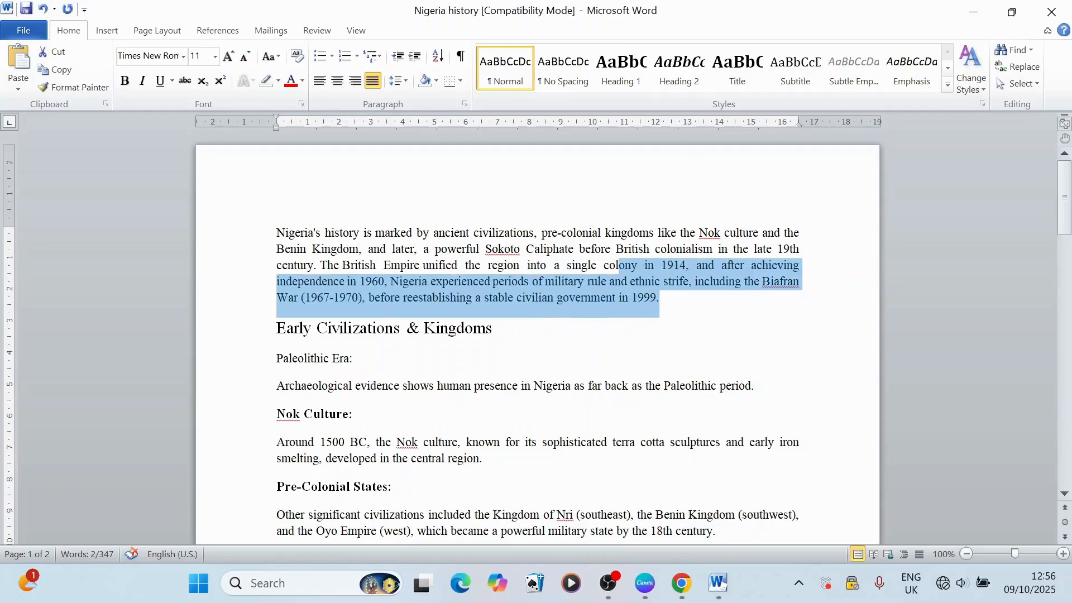
# Step: Shrink the selection so it starts just after "colony", then clear it
pyautogui.hotkey('shift', 'Down')
pyautogui.hotkey('shift', 'Down')
pyautogui.hotkey('shift', 'Right')
pyautogui.hotkey('shift', 'Right')
pyautogui.hotkey('shift', 'Right')
pyautogui.hotkey('shift', 'Right')
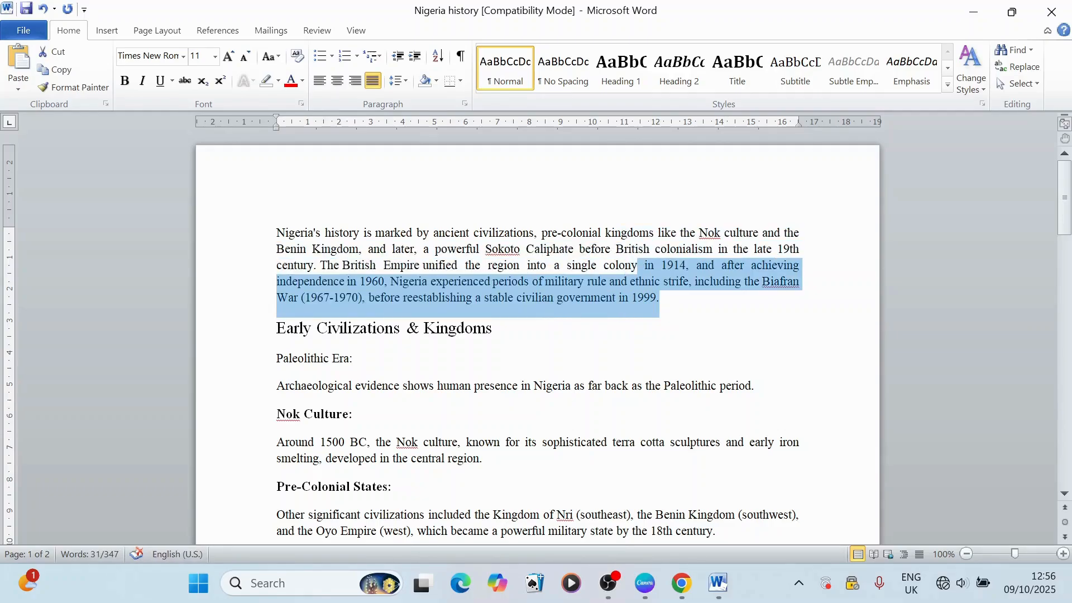
pyautogui.click(596, 293)
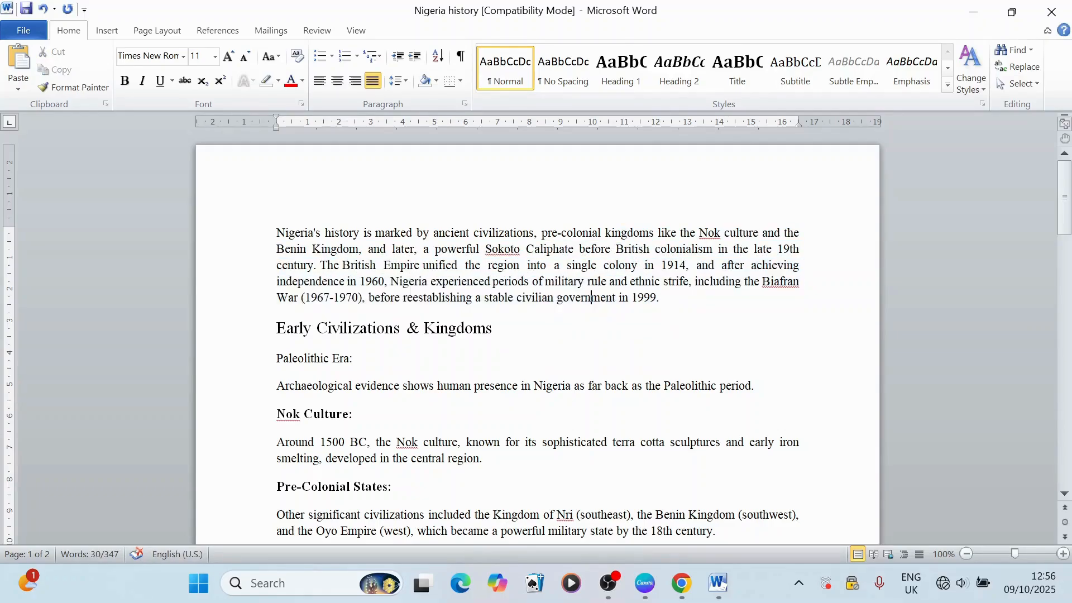
# Step: Insert an empty line below the heading "Early Civilizations & Kingdoms"
pyautogui.scroll(-1, 596, 293)
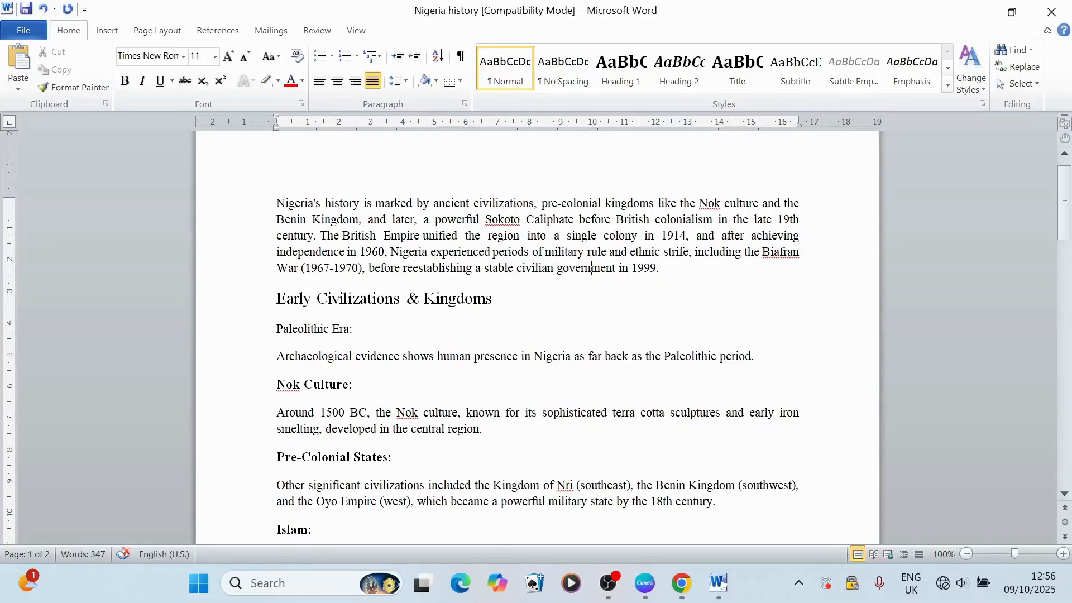
pyautogui.scroll(-19, 537, 337)
pyautogui.scroll(18, 537, 337)
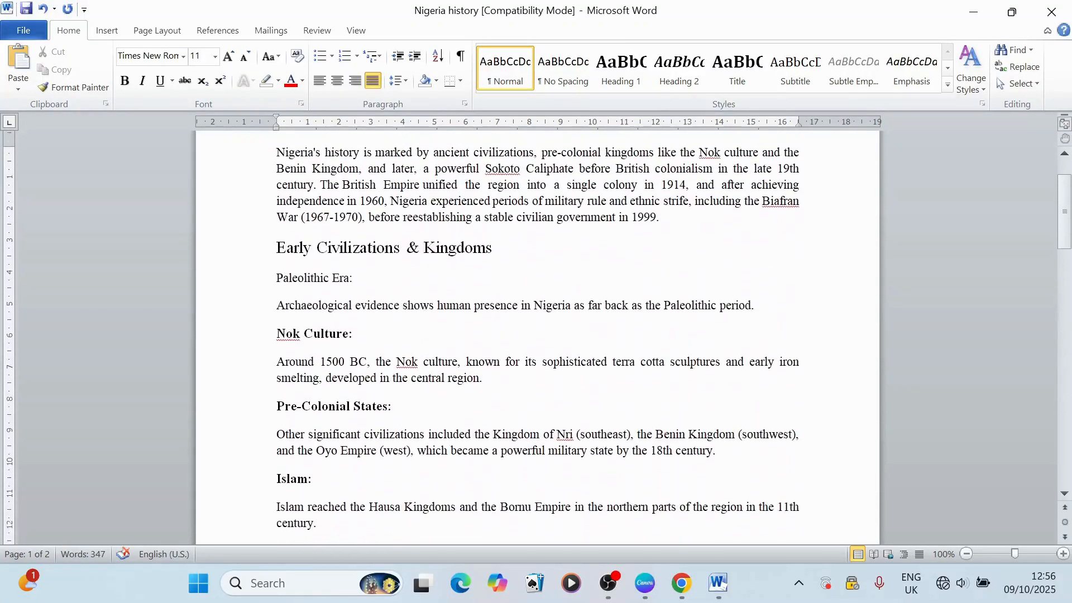
pyautogui.scroll(2, 537, 337)
pyautogui.click(494, 328)
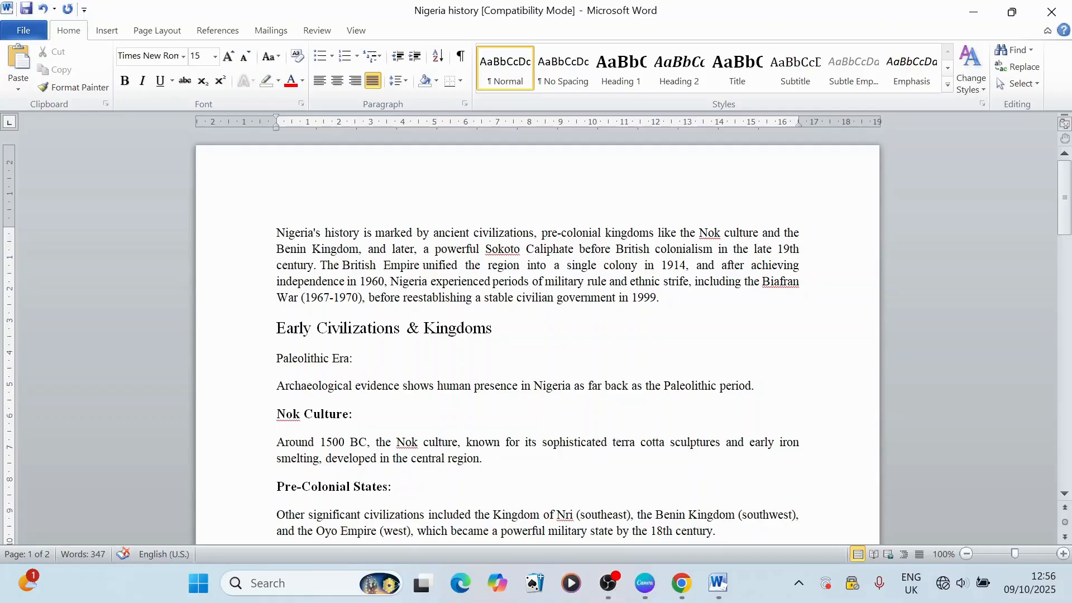
pyautogui.press('Return')
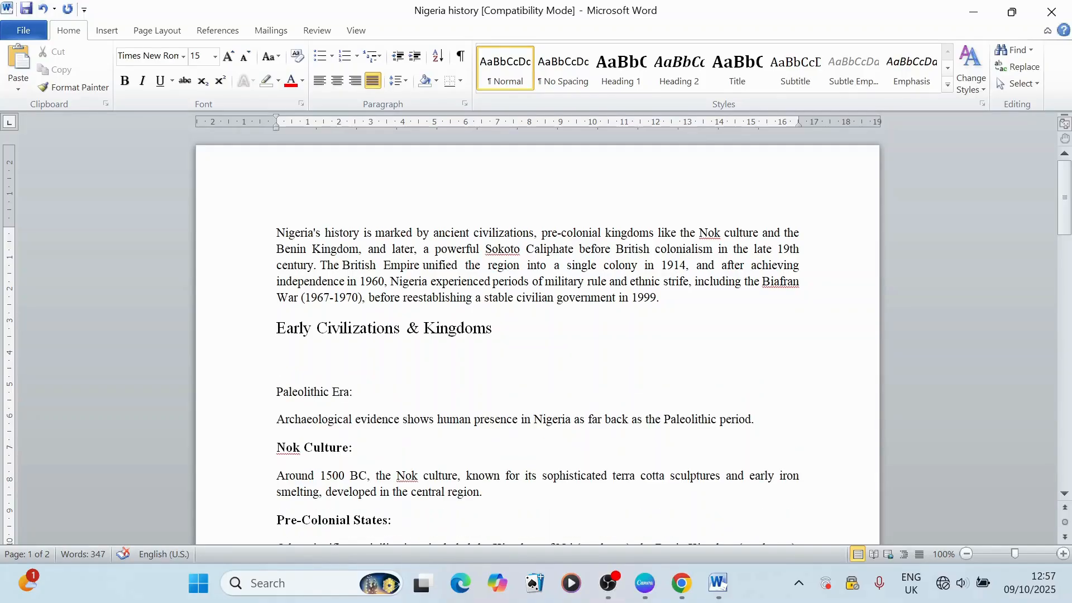
# Step: Copy the heading "Early Civilizations & Kingdoms" and paste it on the empty line below it
pyautogui.tripleClick(293, 327)
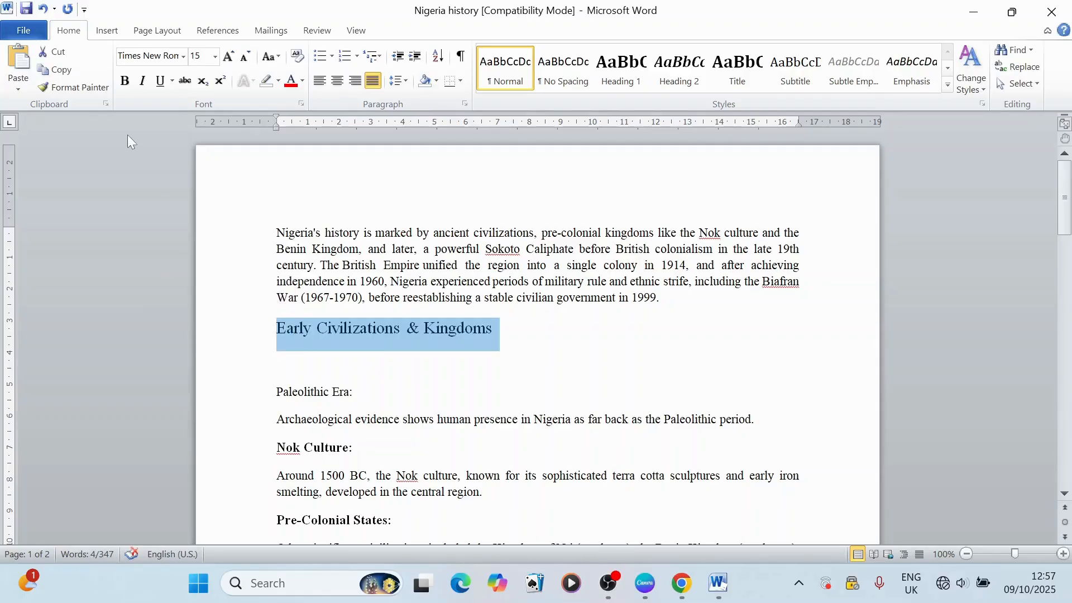
pyautogui.click(58, 72)
pyautogui.click(368, 358)
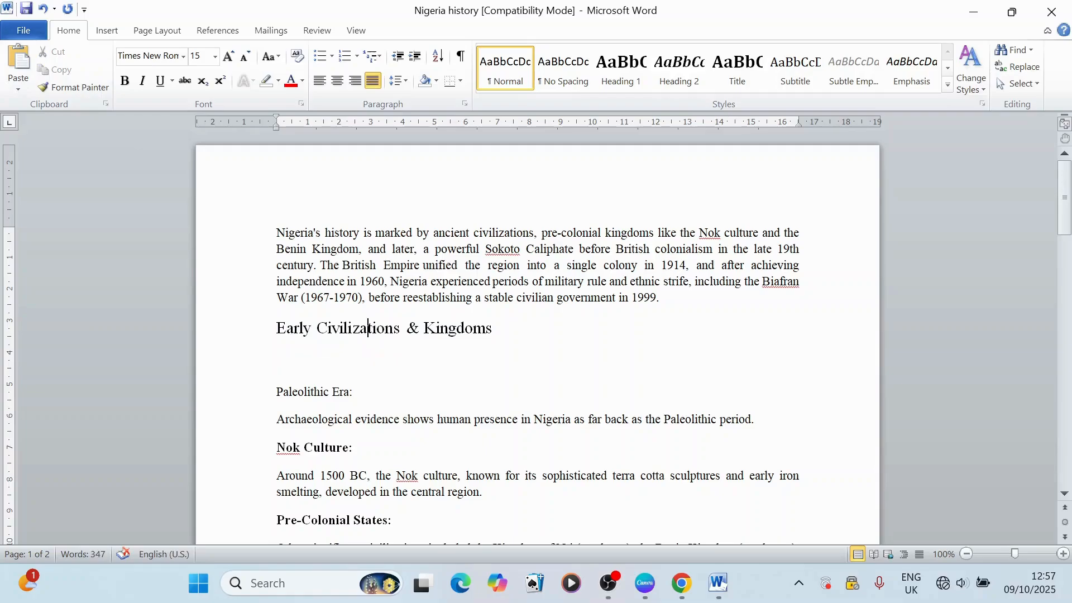
pyautogui.tripleClick(367, 330)
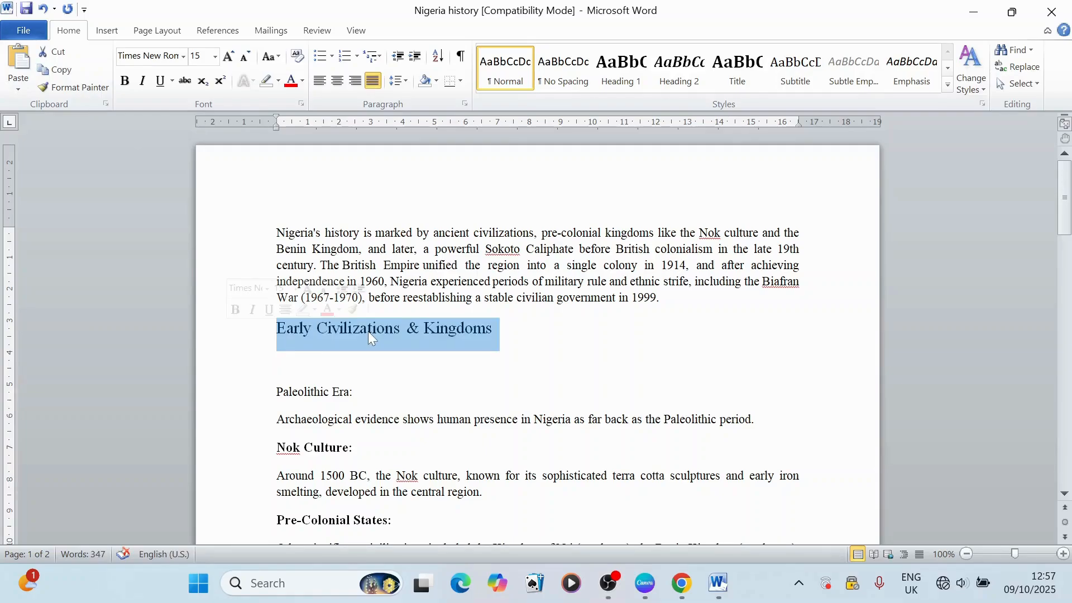
pyautogui.click(60, 73)
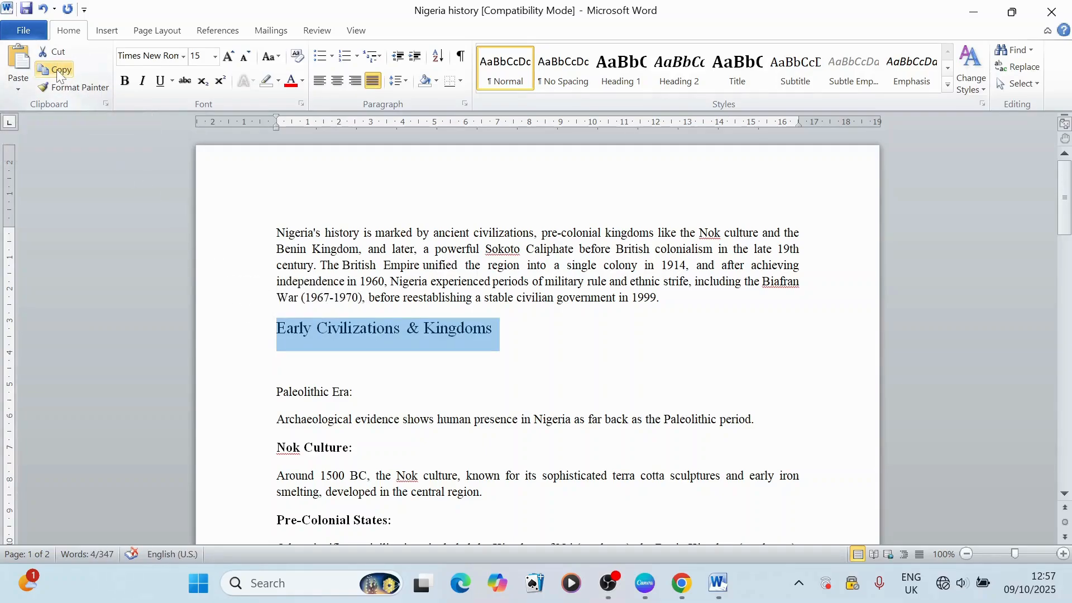
pyautogui.click(474, 360)
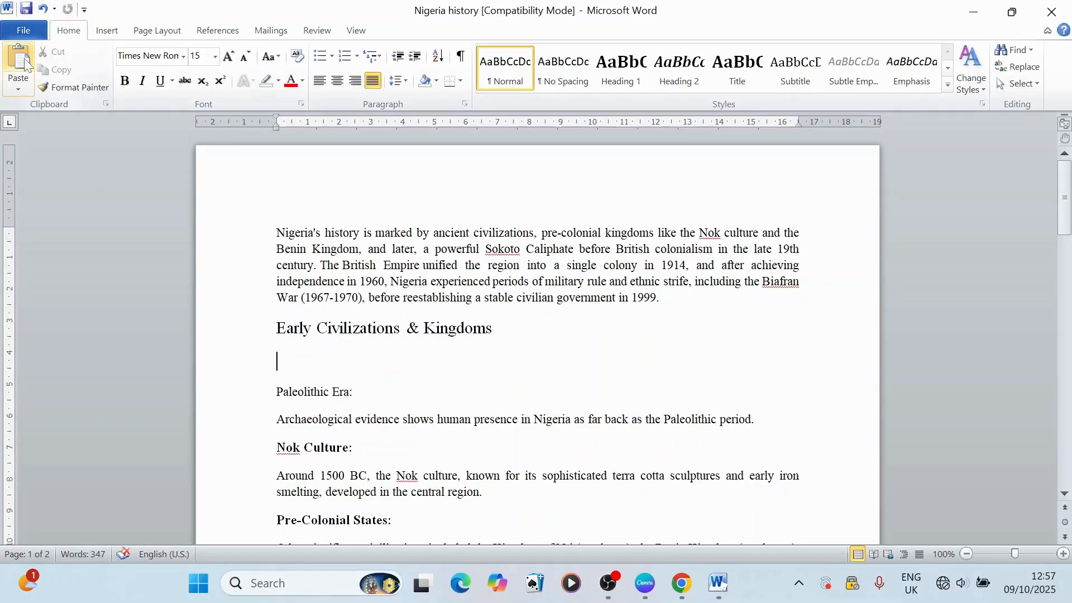
pyautogui.click(24, 61)
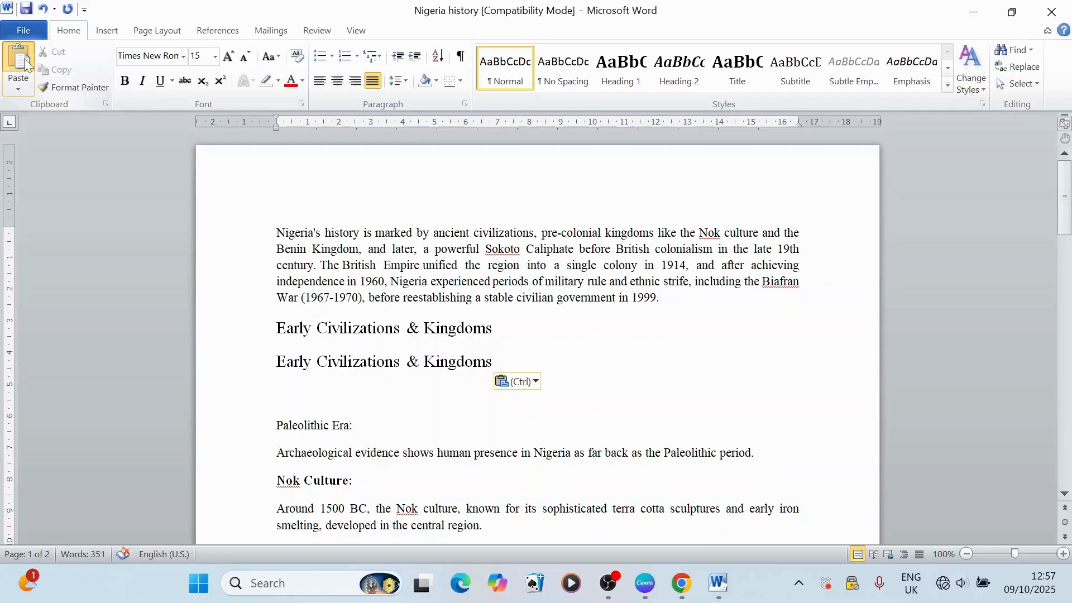
# Step: Paste the copied heading five more times below the first copy
pyautogui.click(24, 61)
pyautogui.click(25, 61)
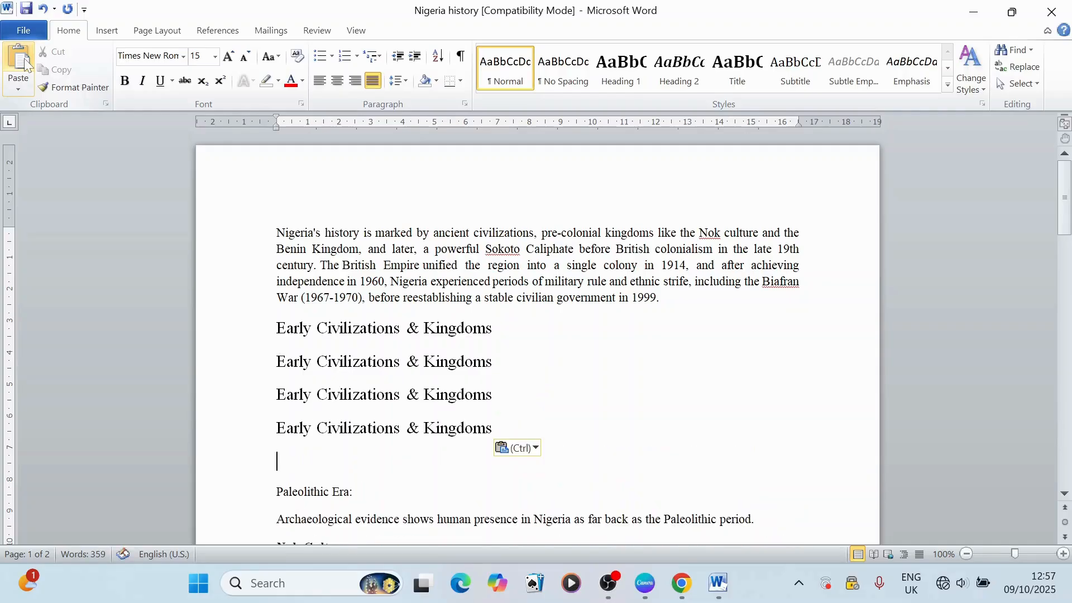
pyautogui.click(25, 60)
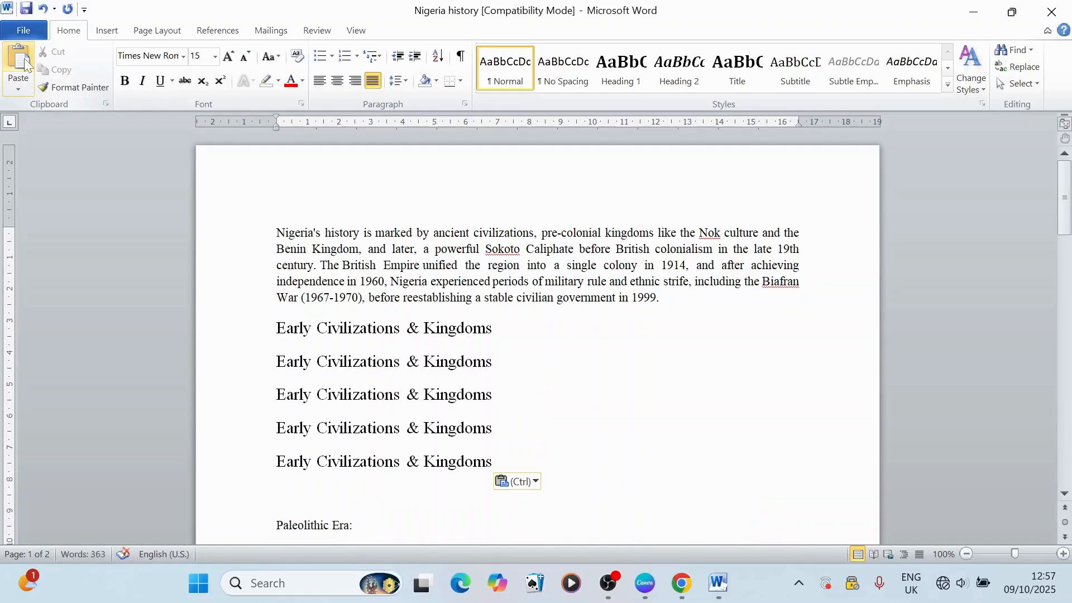
pyautogui.click(24, 60)
pyautogui.click(25, 61)
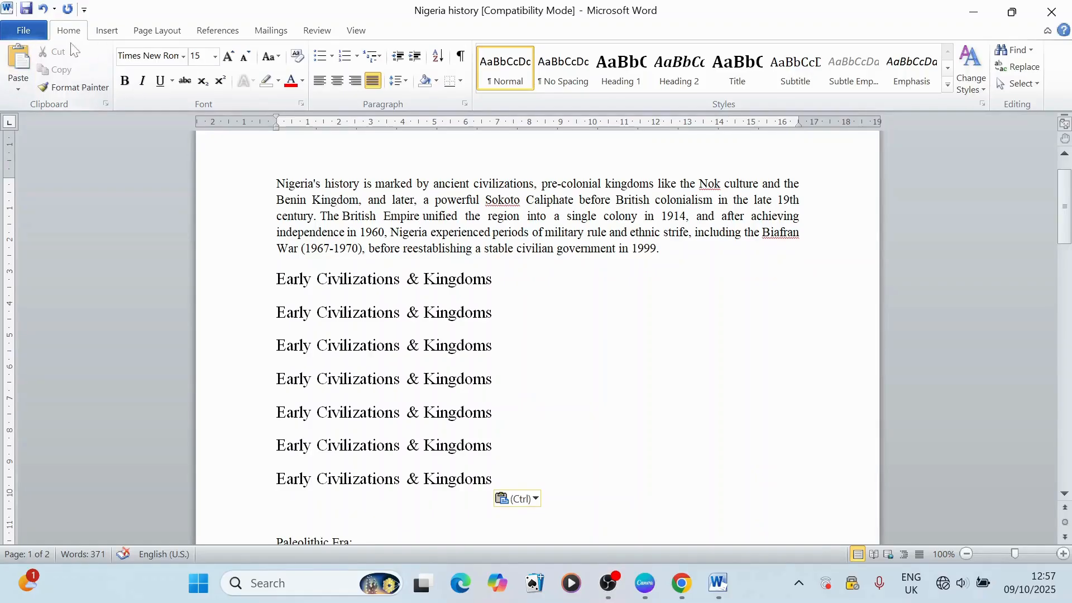
# Step: Undo all pasted copies of the heading "Early Civilizations & Kingdoms" and the empty line inserted below it
pyautogui.click(42, 10)
pyautogui.click(42, 10)
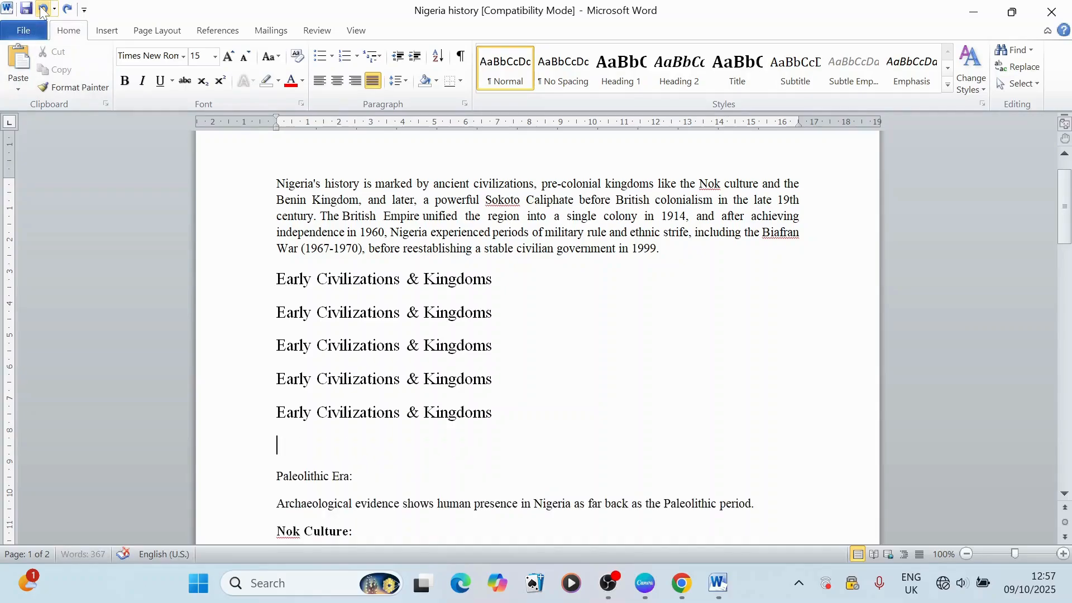
pyautogui.click(42, 10)
pyautogui.click(42, 10)
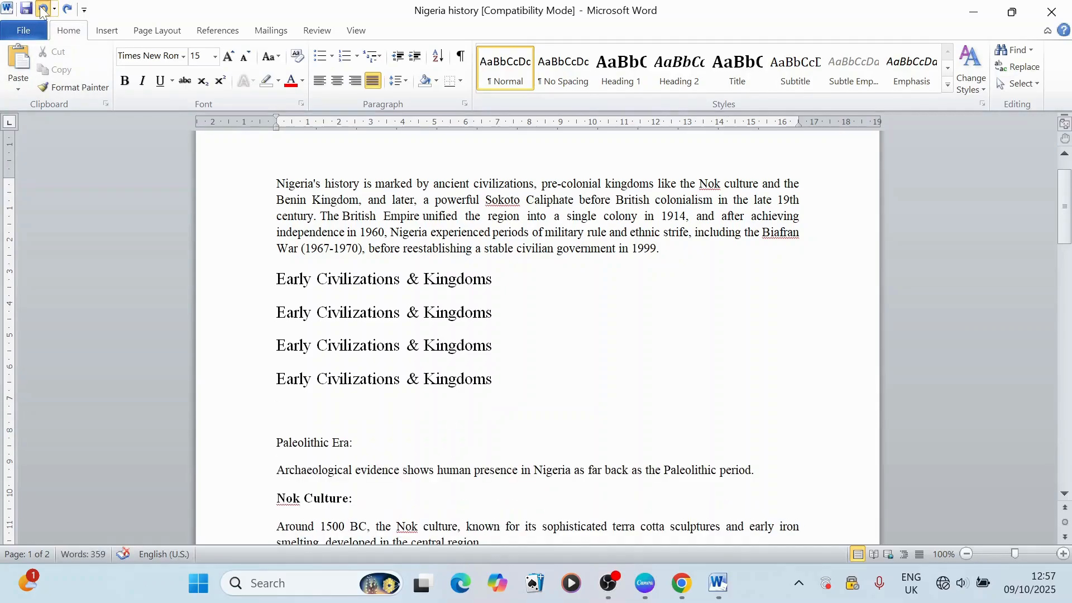
pyautogui.click(42, 10)
pyautogui.click(41, 10)
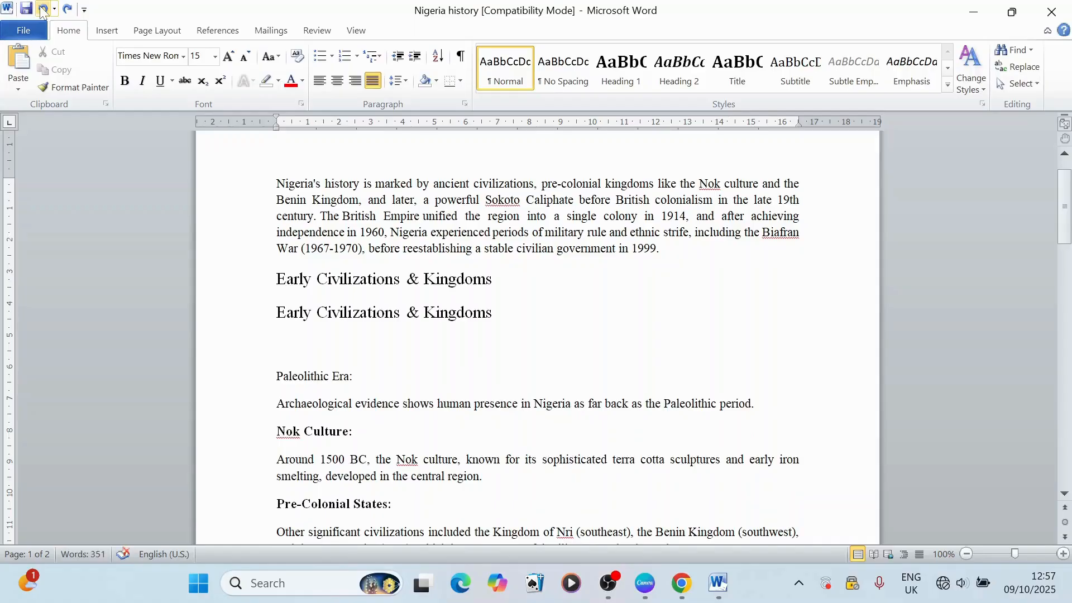
pyautogui.click(42, 10)
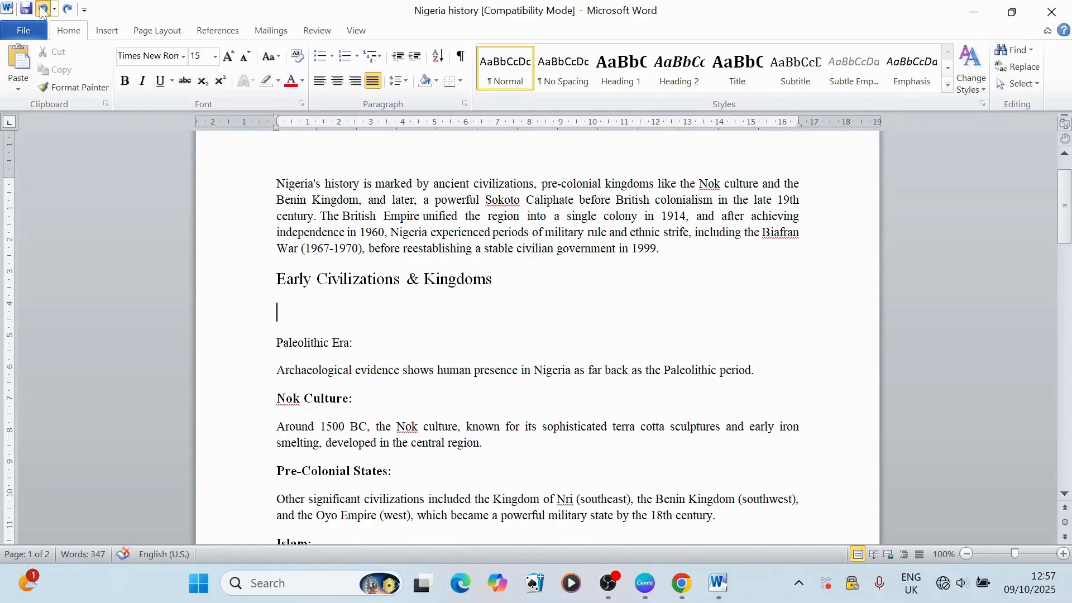
pyautogui.click(41, 10)
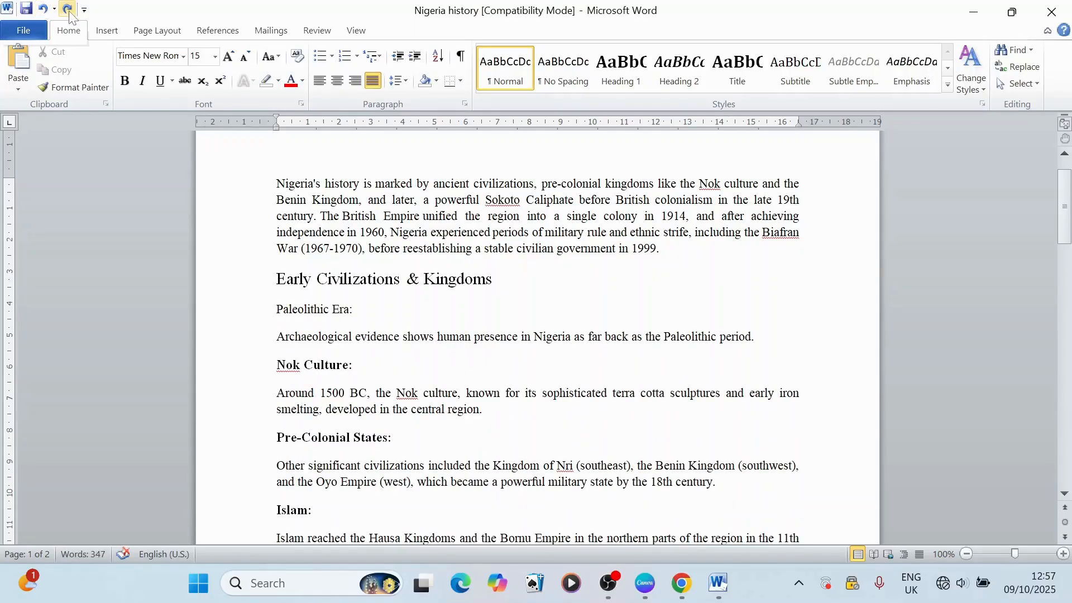
# Step: Redo the empty line and the first pasted heading copy, and undo both again
pyautogui.click(69, 10)
pyautogui.click(68, 10)
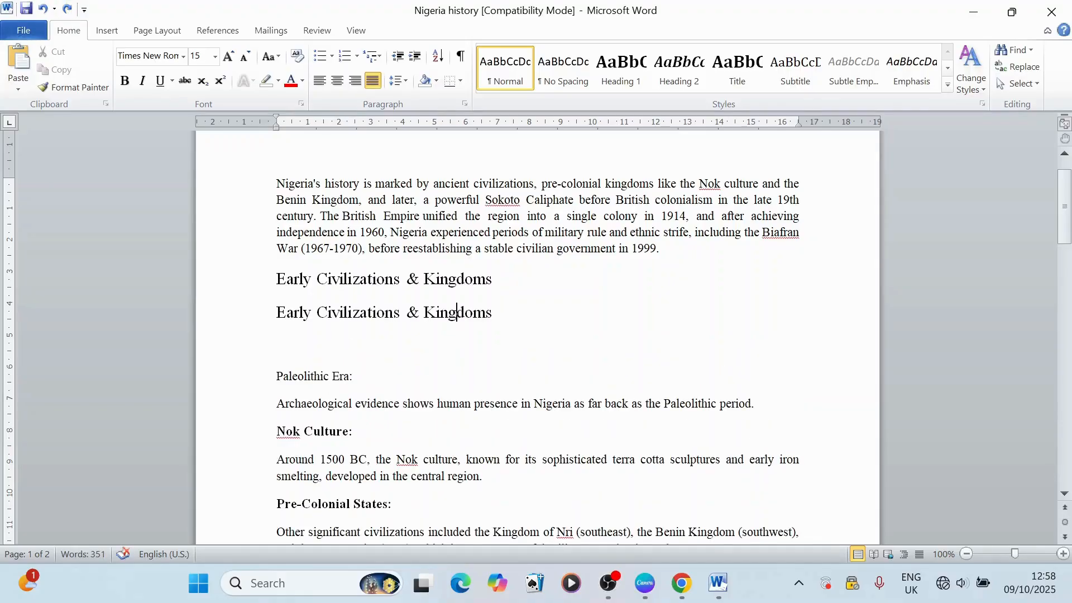
pyautogui.click(45, 9)
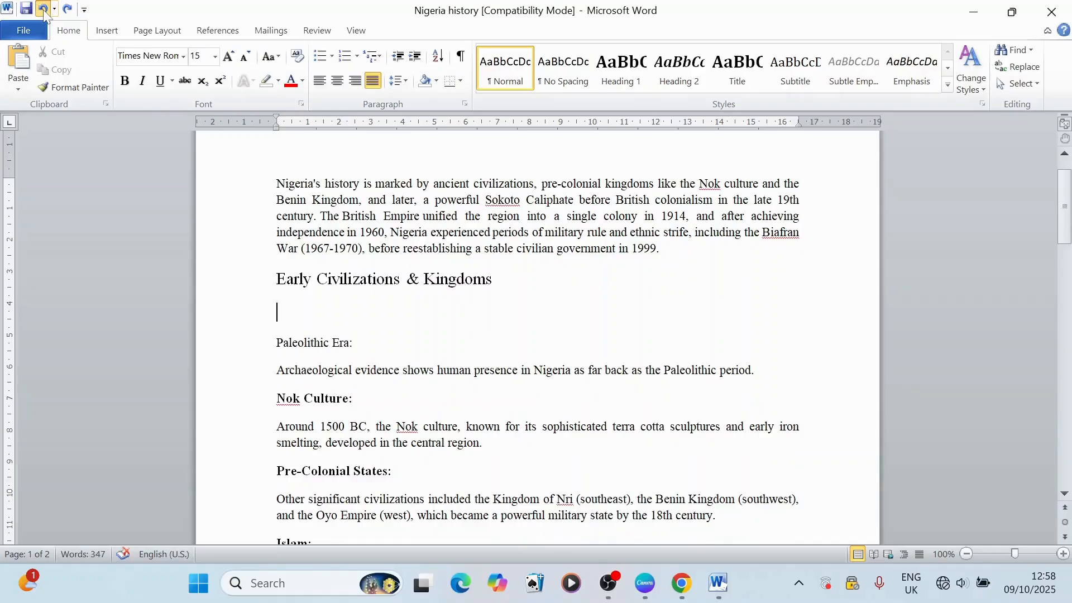
pyautogui.click(45, 9)
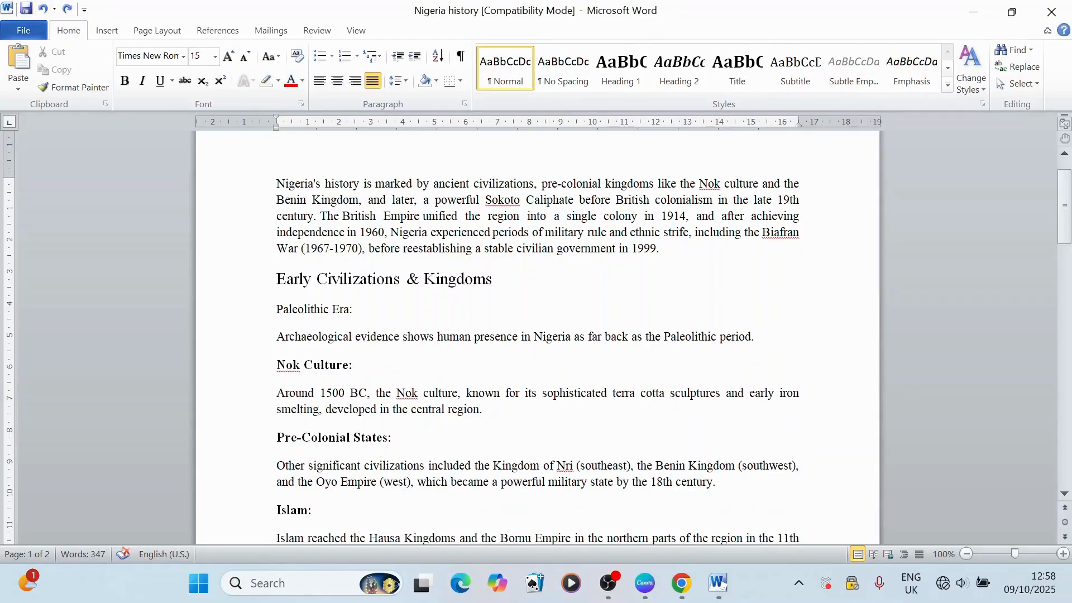
# Step: Insert an empty line below "Early Civilizations & Kingdoms", paste the copied heading there, and undo that paste
pyautogui.press('Return')
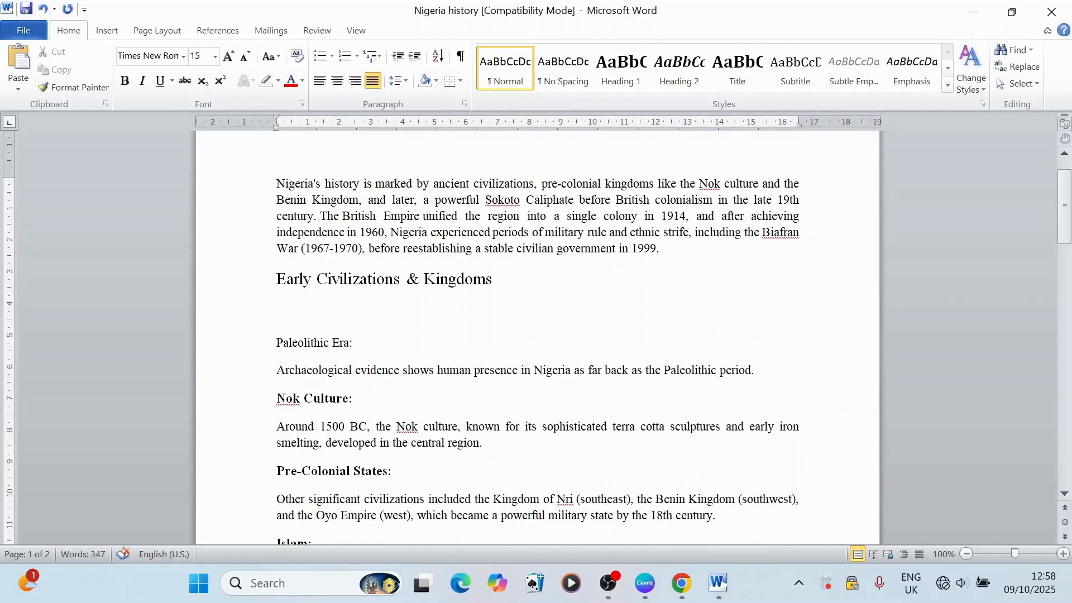
pyautogui.hotkey('ctrl', 'v')
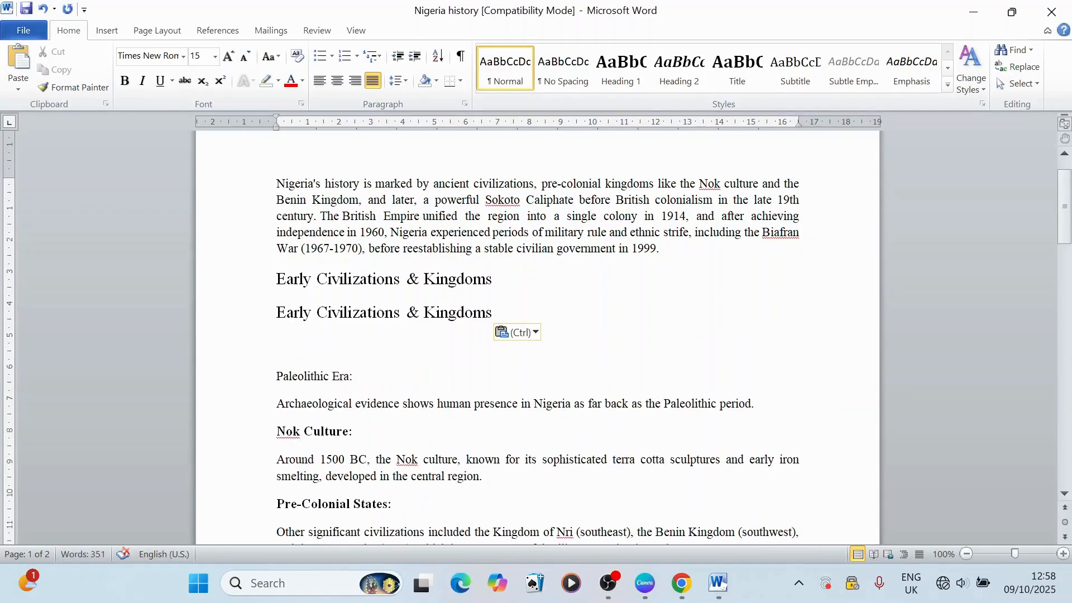
pyautogui.hotkey('ctrl', 'z')
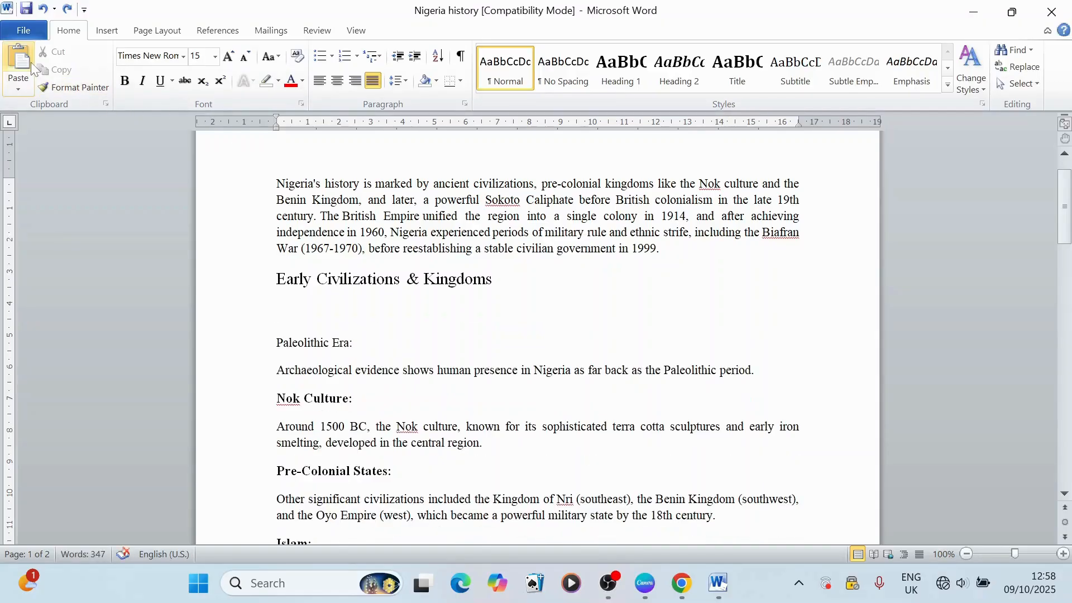
# Step: Paste the copied heading on the empty line again and delete that pasted copy
pyautogui.click(31, 62)
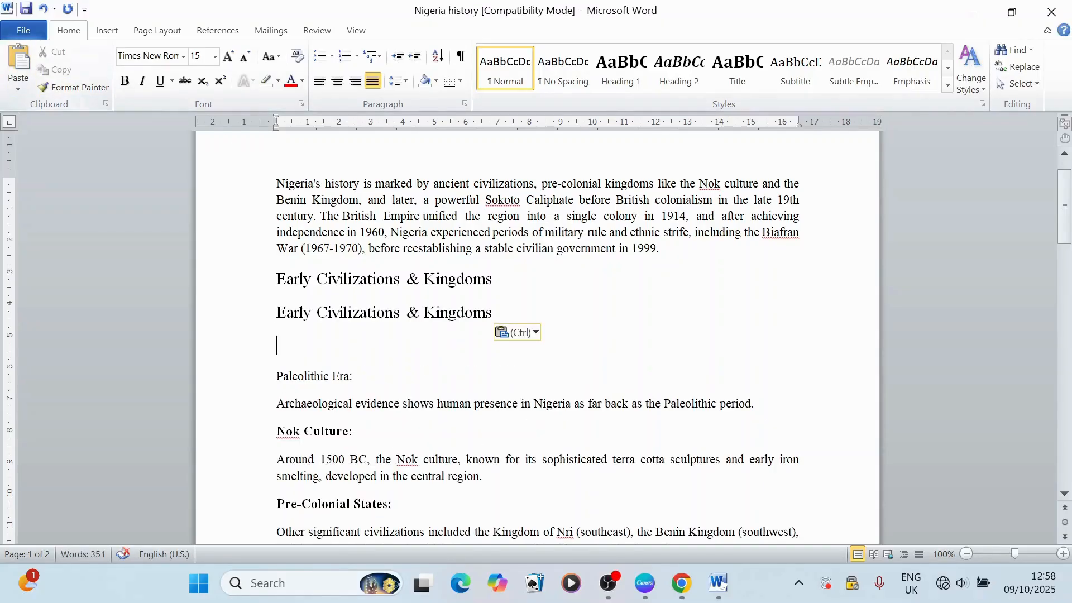
pyautogui.tripleClick(357, 318)
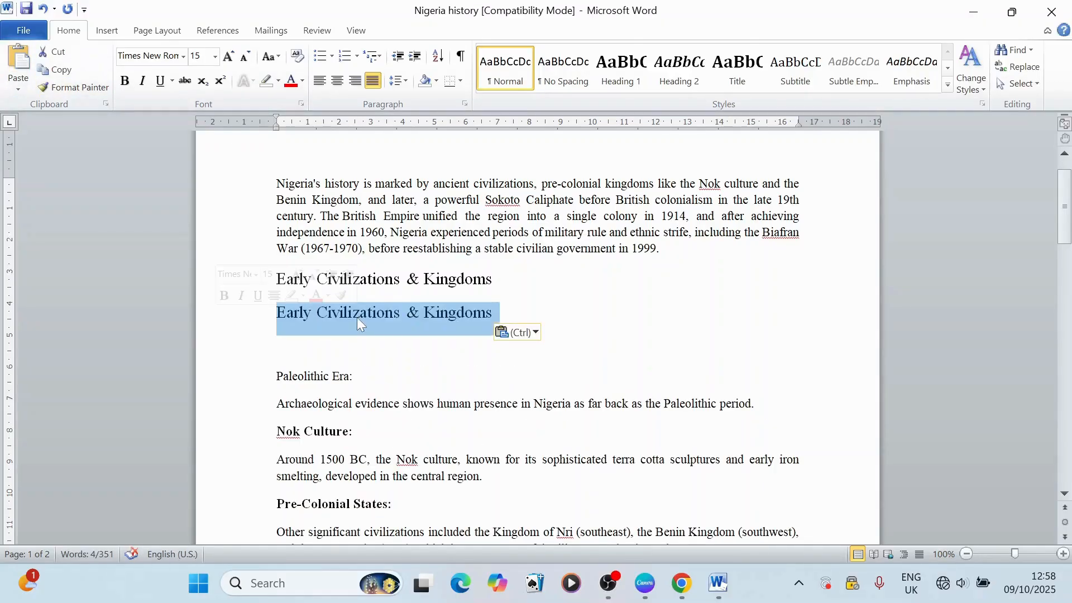
pyautogui.press('Delete')
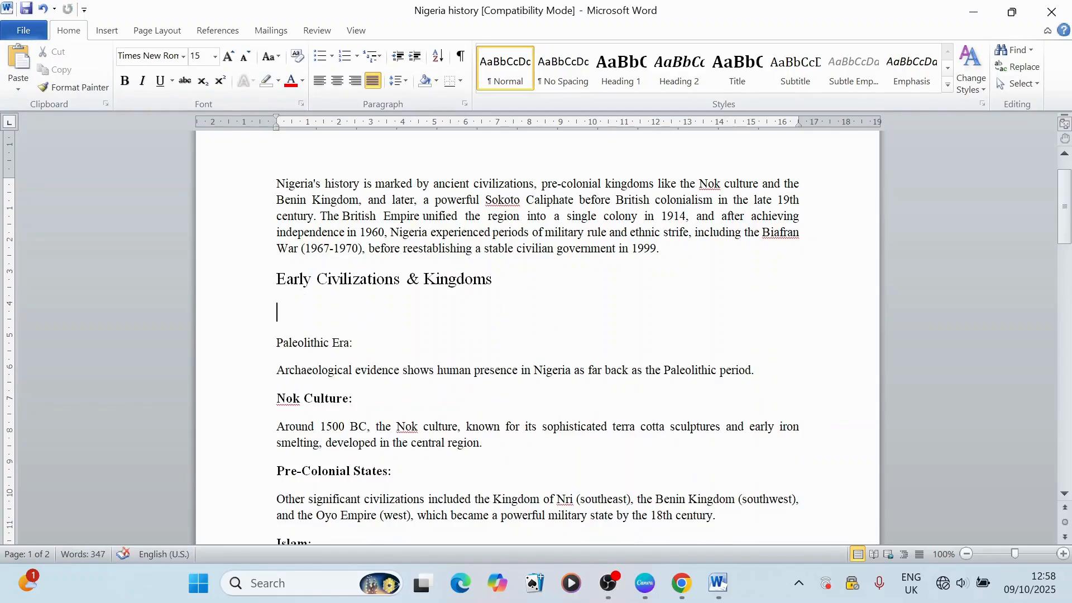
# Step: Cut the heading "Early Civilizations & Kingdoms" and paste it three times below a newly added empty line
pyautogui.tripleClick(361, 276)
pyautogui.hotkey('ctrl', 'c')
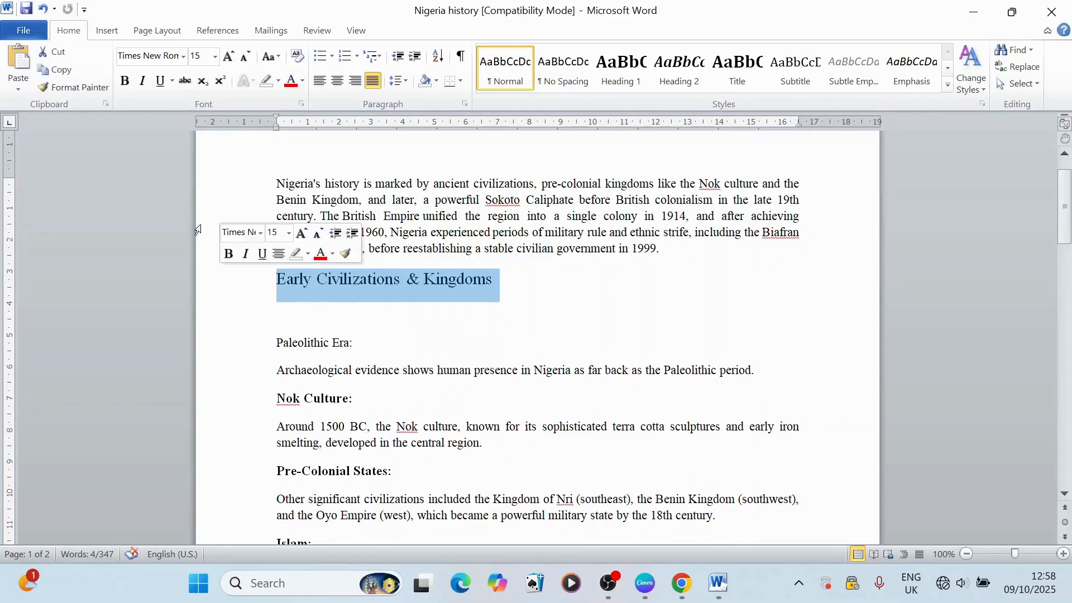
pyautogui.click(58, 52)
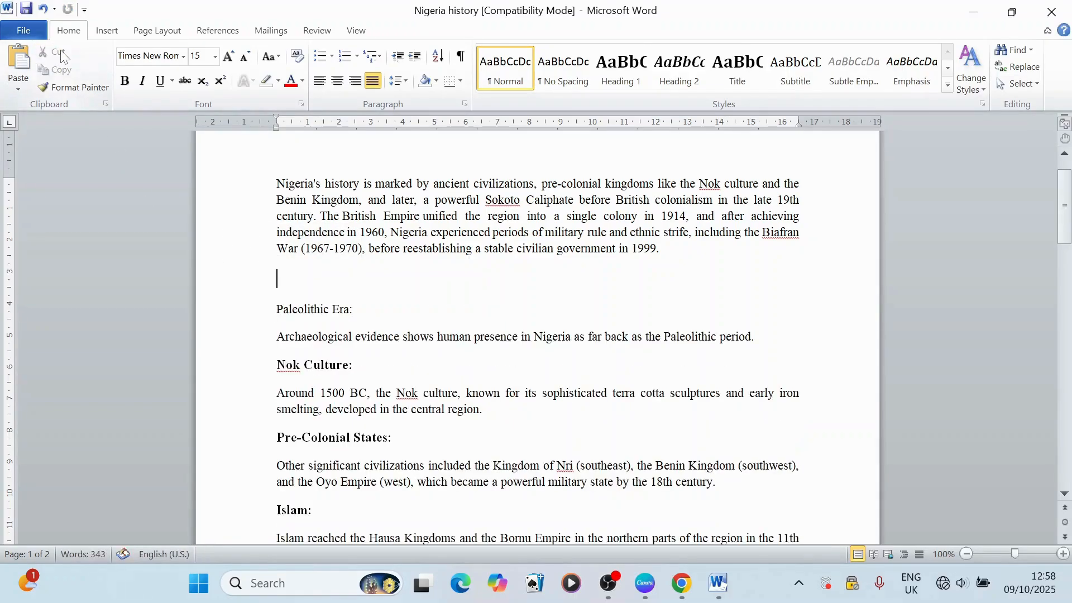
pyautogui.press('Return')
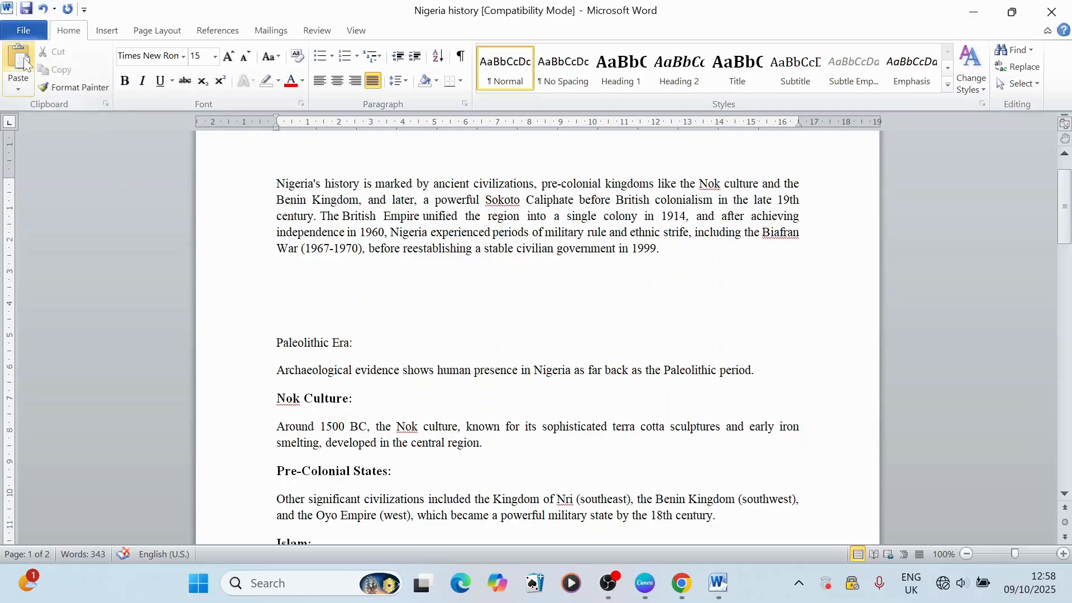
pyautogui.click(25, 63)
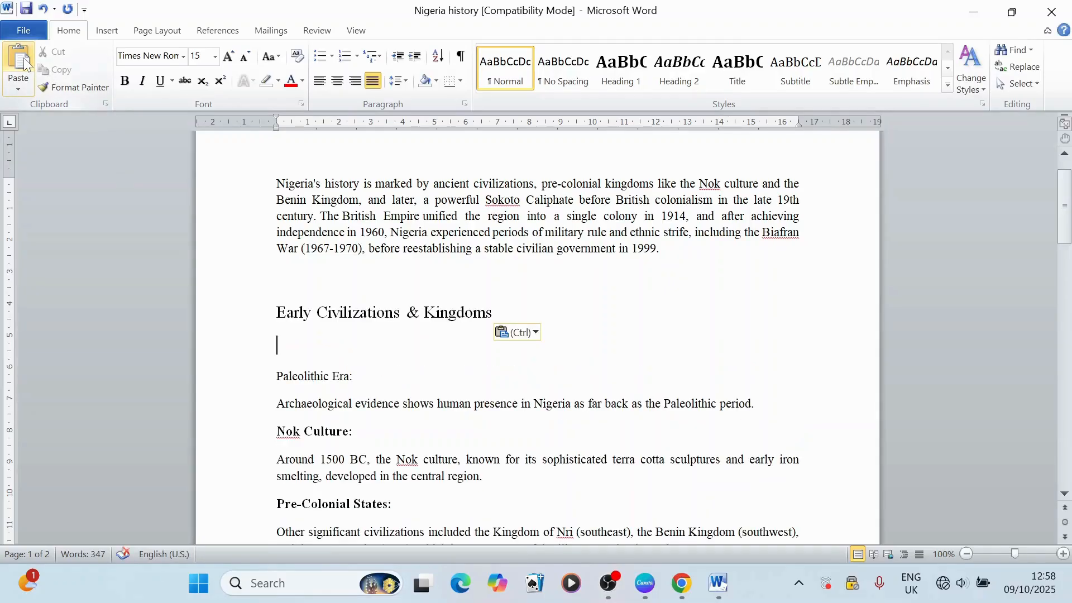
pyautogui.click(25, 63)
pyautogui.click(24, 62)
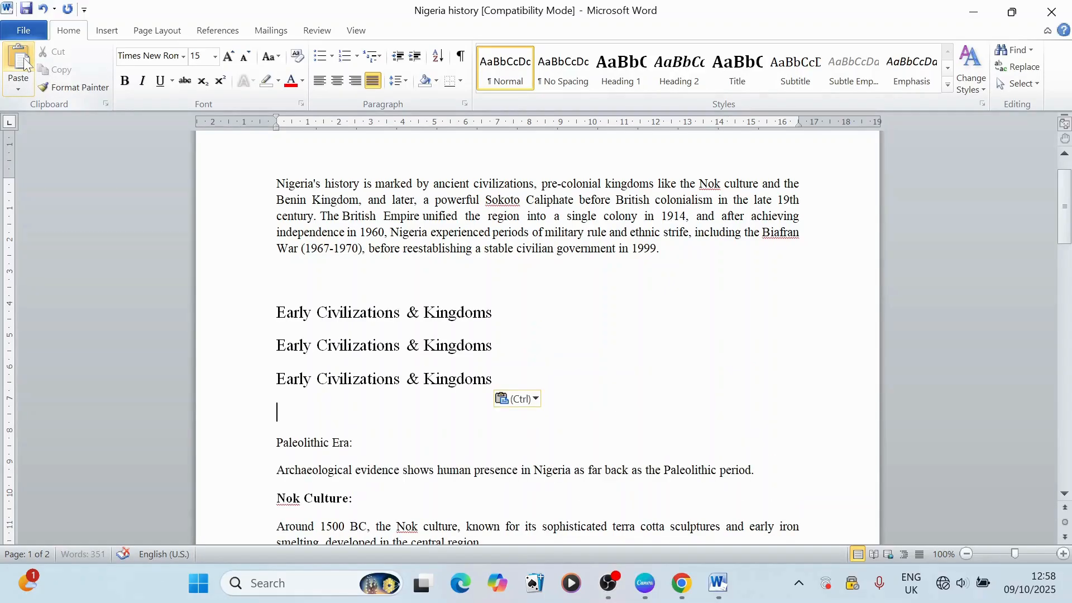
# Step: Undo the three heading pastes, the added empty line and the cut of the heading
pyautogui.click(43, 9)
pyautogui.click(43, 9)
pyautogui.click(43, 9)
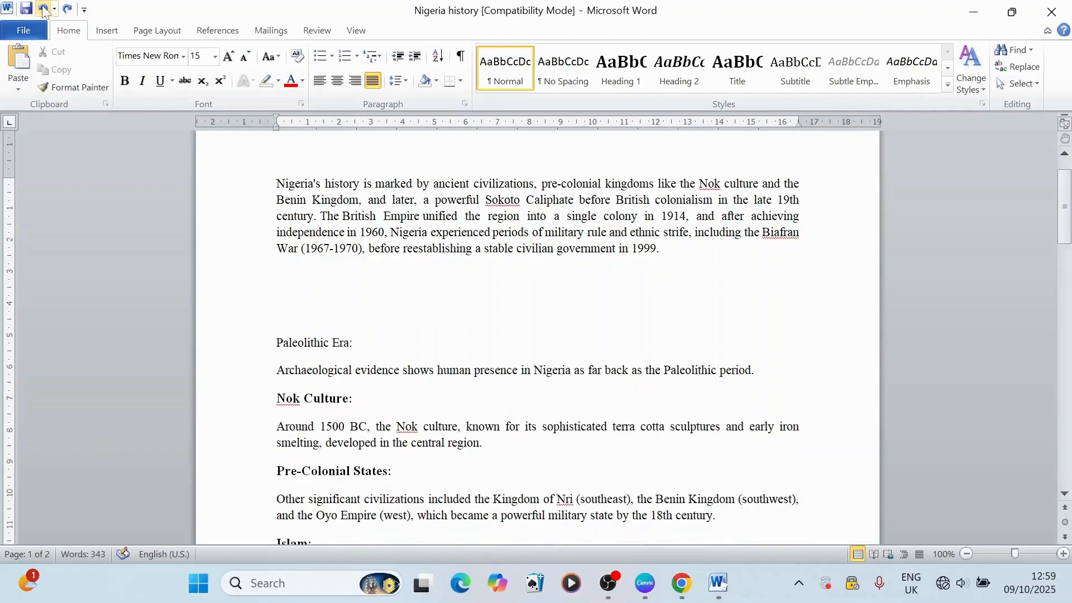
pyautogui.click(43, 9)
pyautogui.click(43, 9)
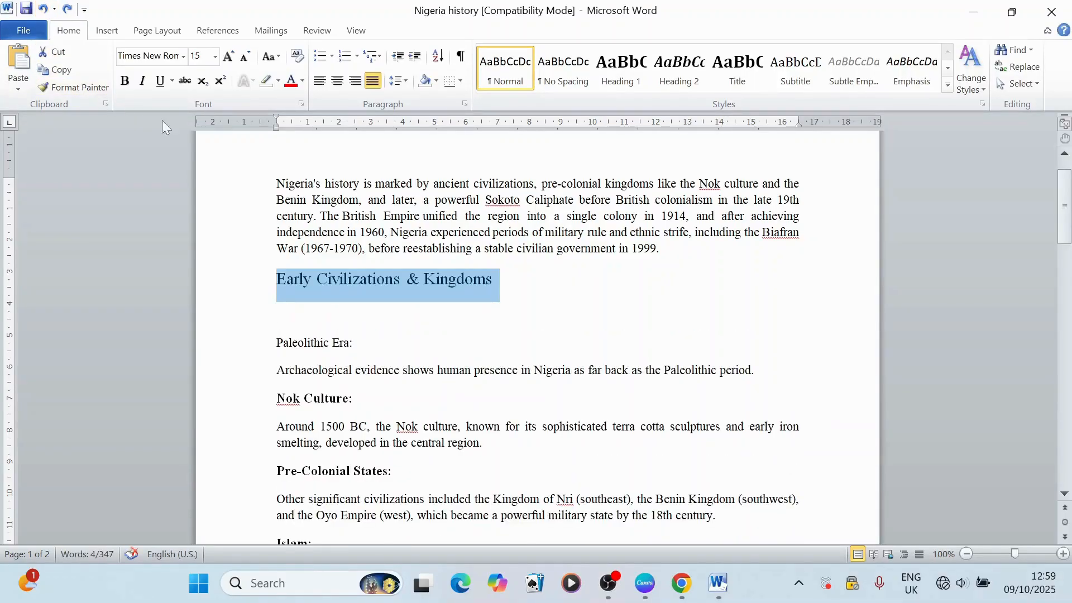
# Step: Start the Format Painter from the selected heading, and show and hide the list of clipboard items
pyautogui.click(80, 88)
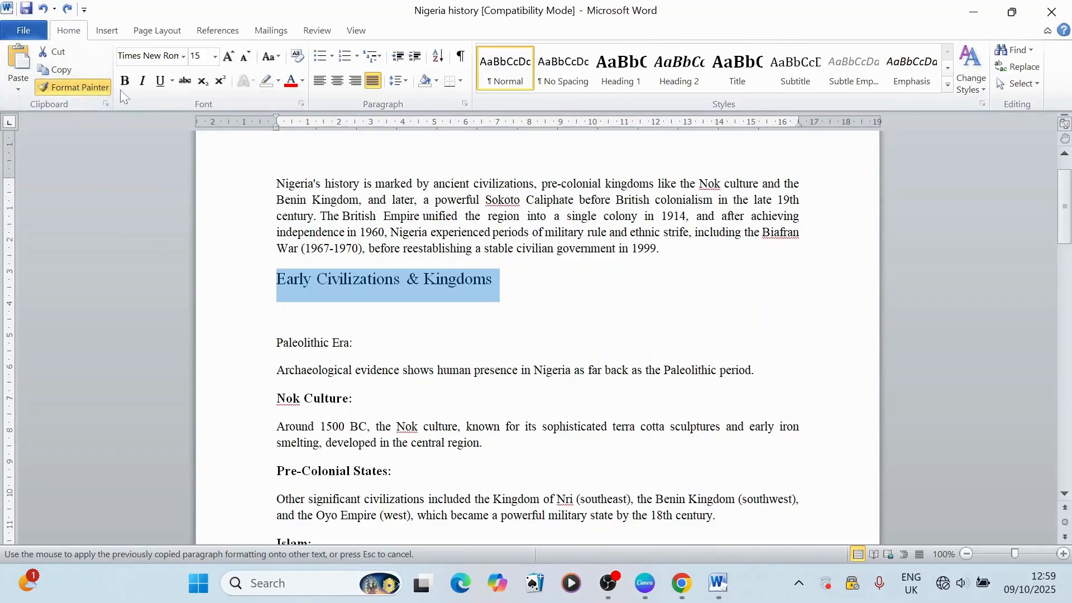
pyautogui.click(108, 105)
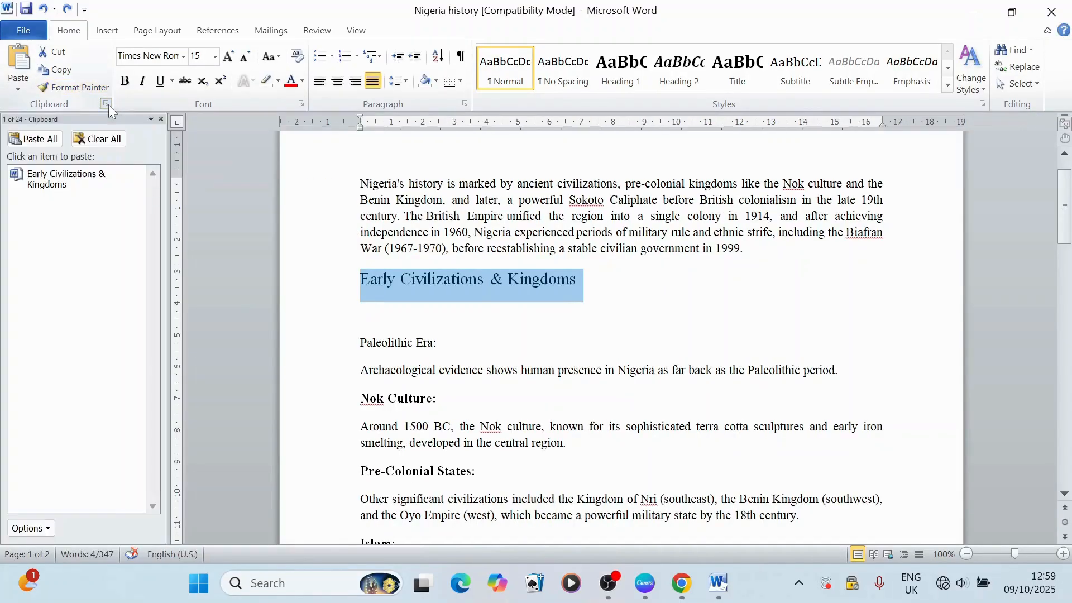
pyautogui.click(108, 105)
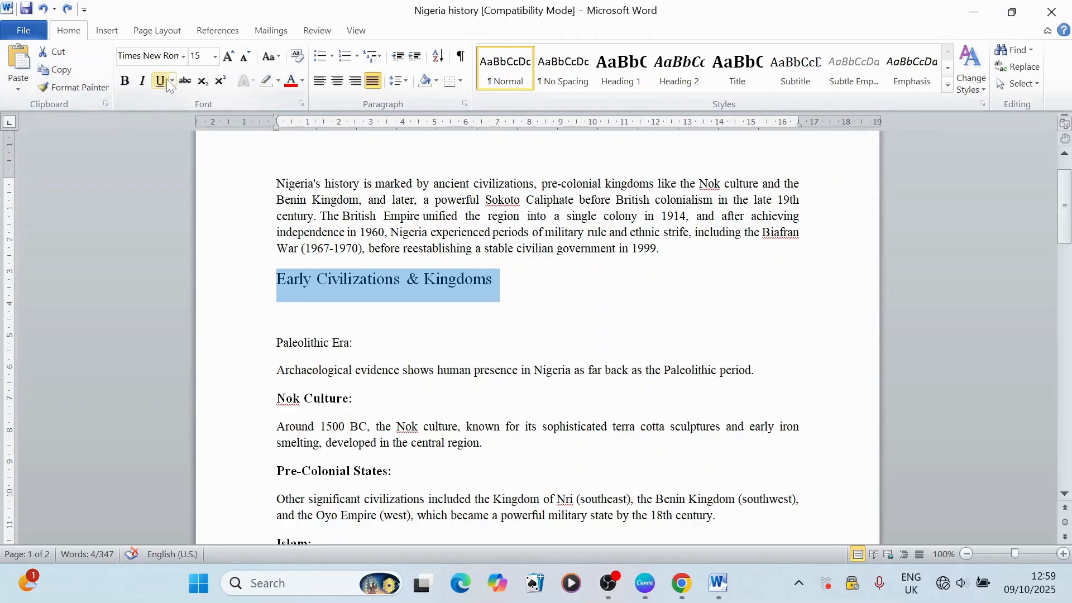
# Step: Remove the empty line below the heading "Early Civilizations & Kingdoms"
pyautogui.click(324, 315)
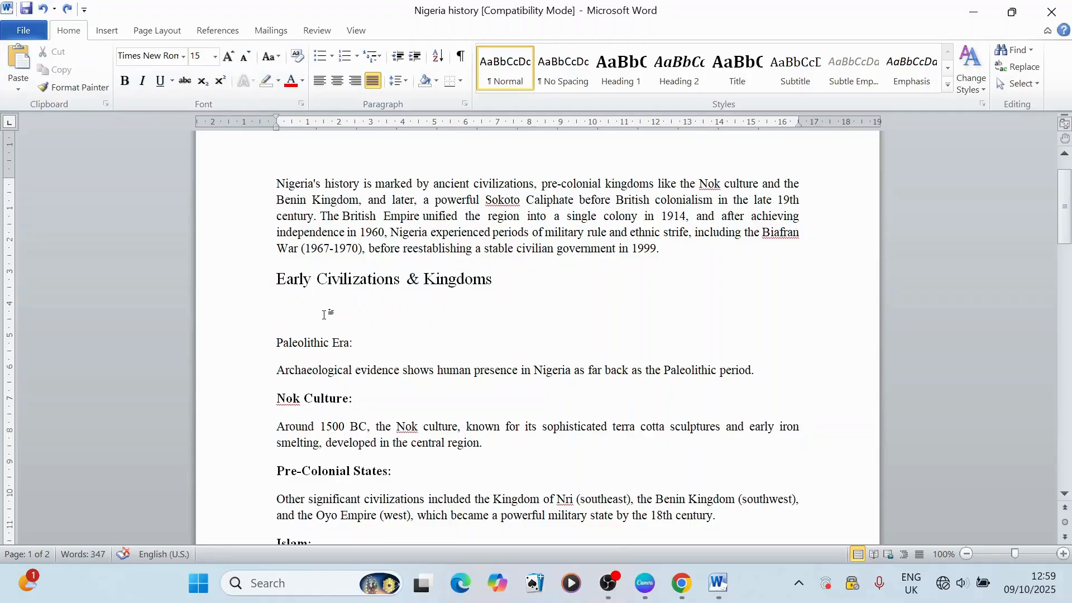
pyautogui.press('BackSpace')
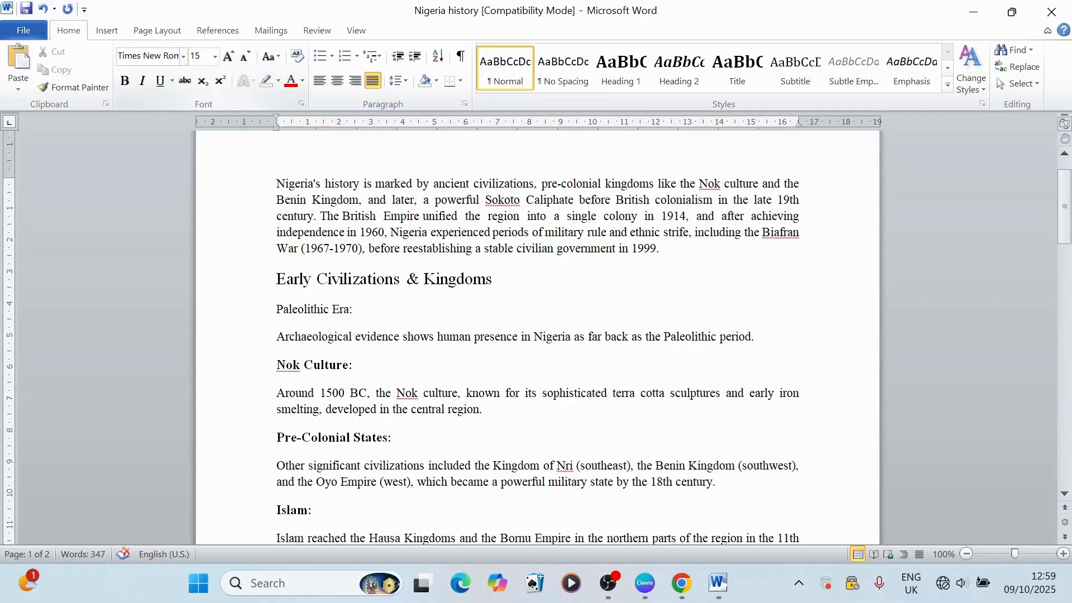
pyautogui.click(184, 57)
pyautogui.click(184, 58)
pyautogui.click(215, 56)
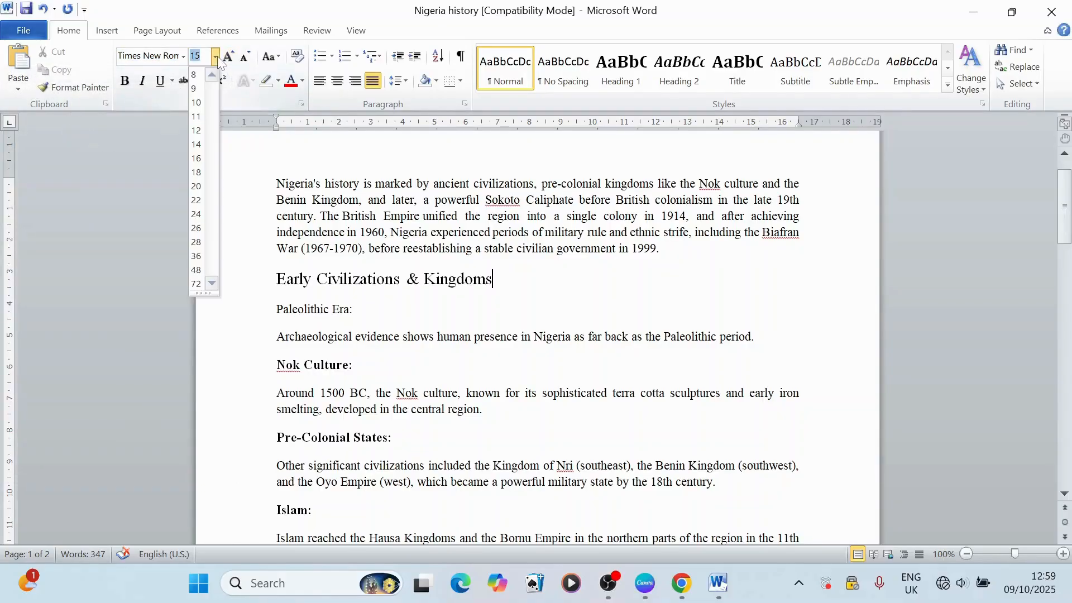
pyautogui.click(177, 58)
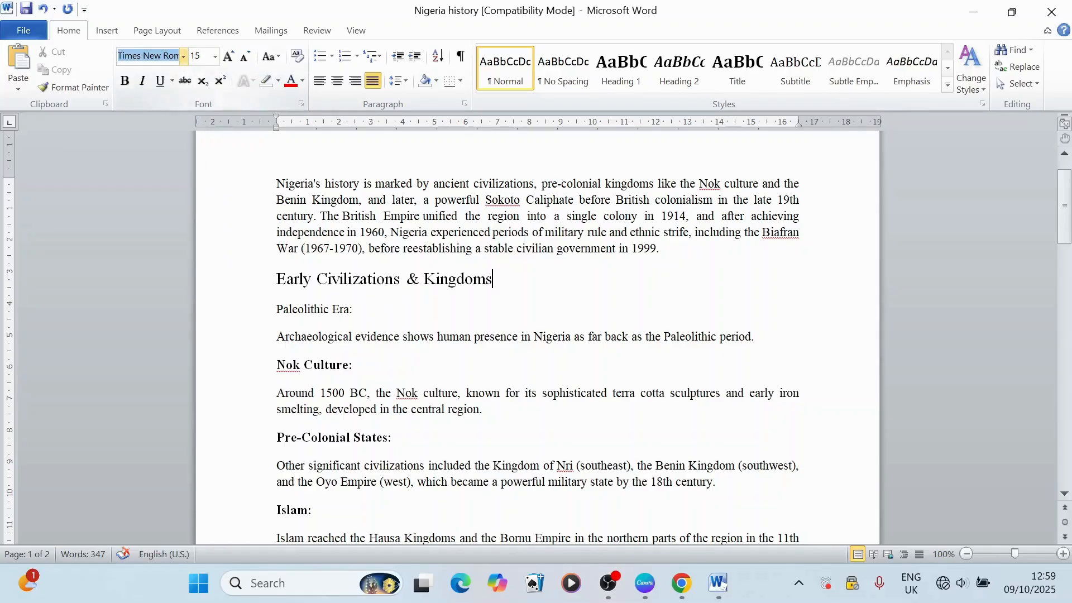
pyautogui.click(183, 56)
pyautogui.click(184, 57)
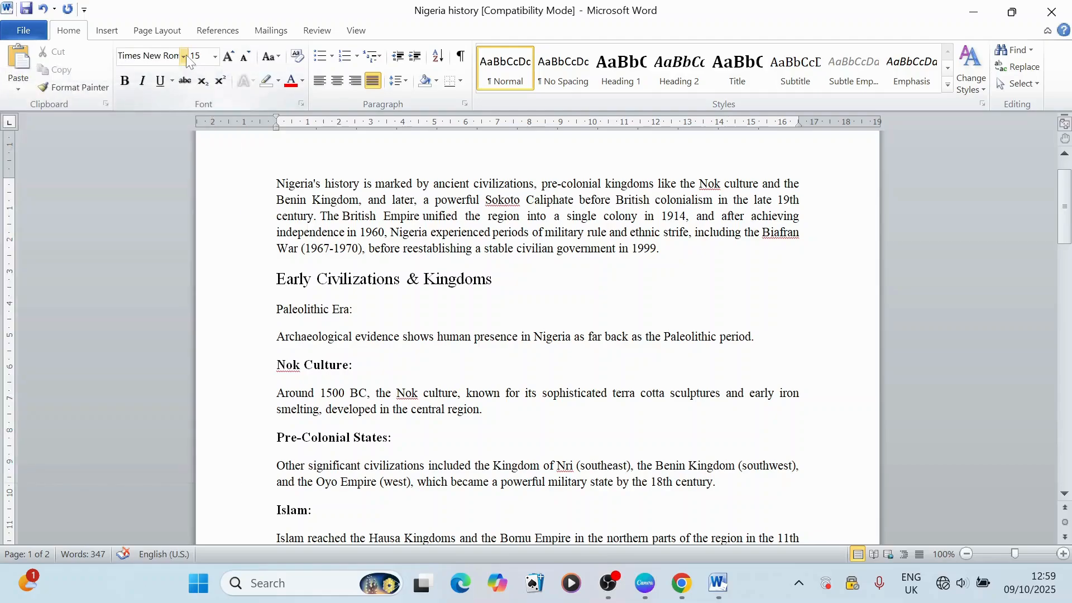
# Step: Set the font of the whole opening paragraph, starting "Nigeria's history", to Algerian and clear the selection
pyautogui.click(325, 200)
pyautogui.tripleClick(288, 183)
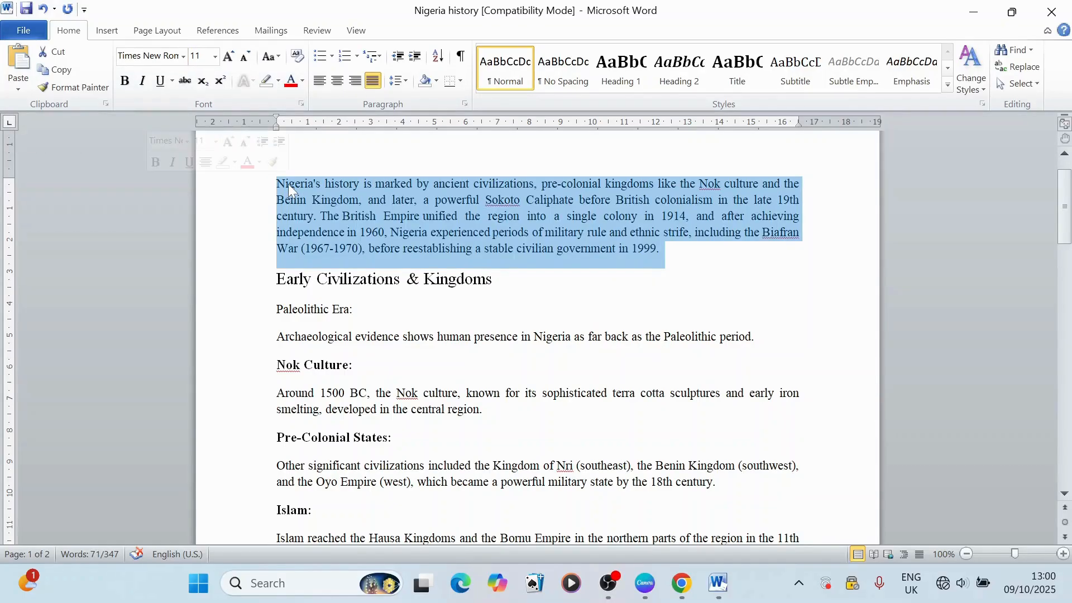
pyautogui.click(183, 56)
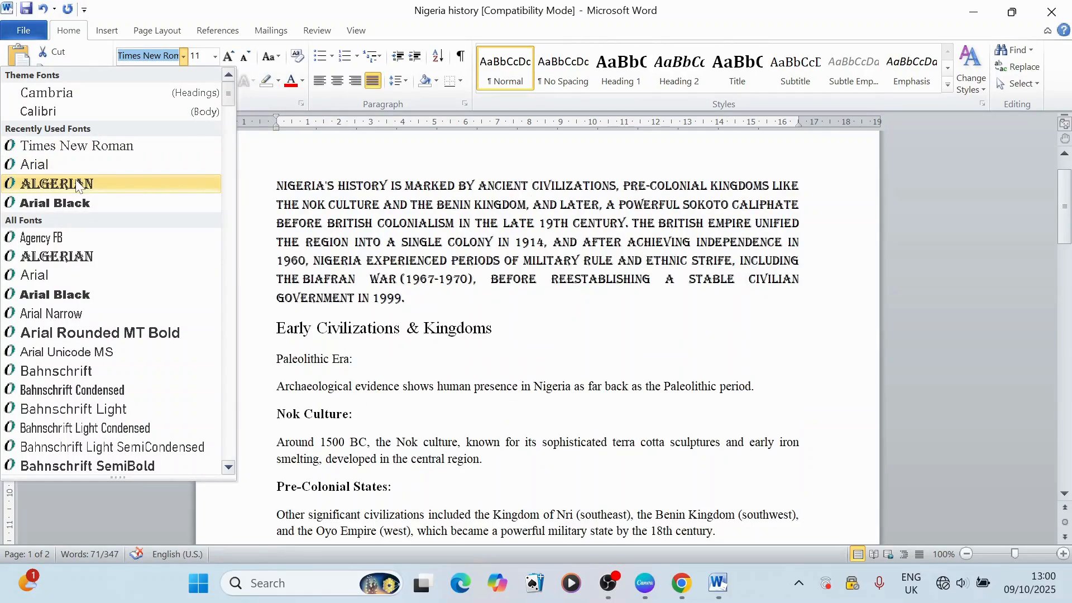
pyautogui.click(77, 184)
pyautogui.click(328, 203)
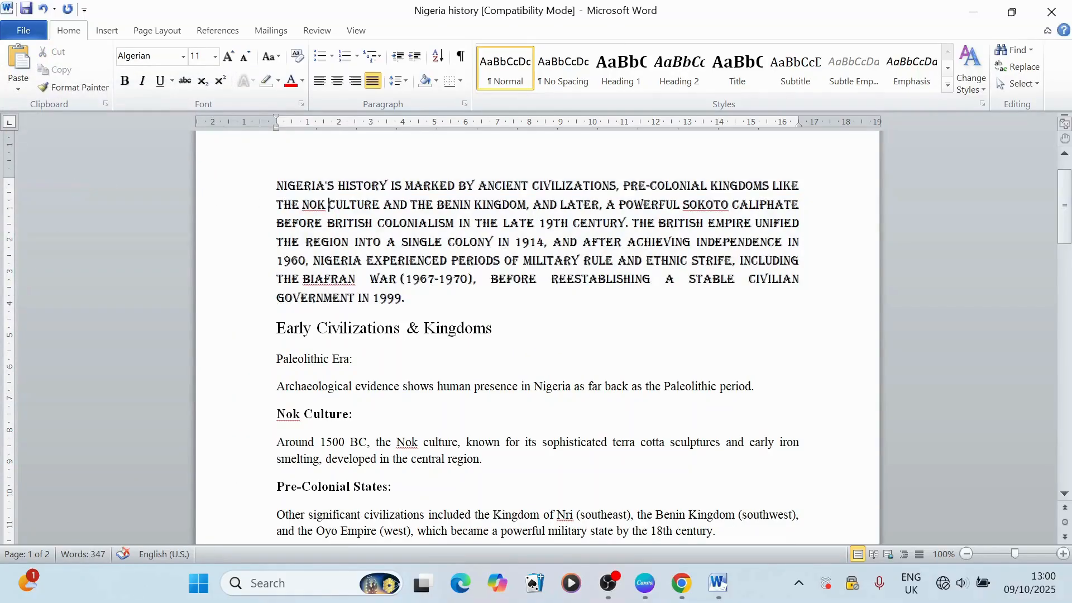